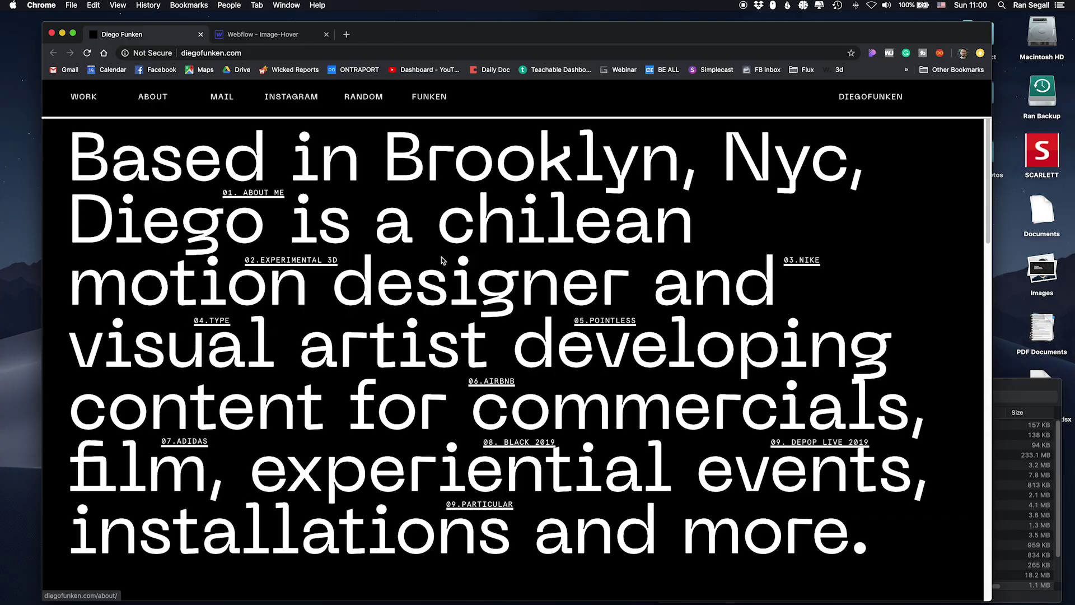
- Preview the hover images of the project links on diegofunken.com
mouse_move(302, 258)
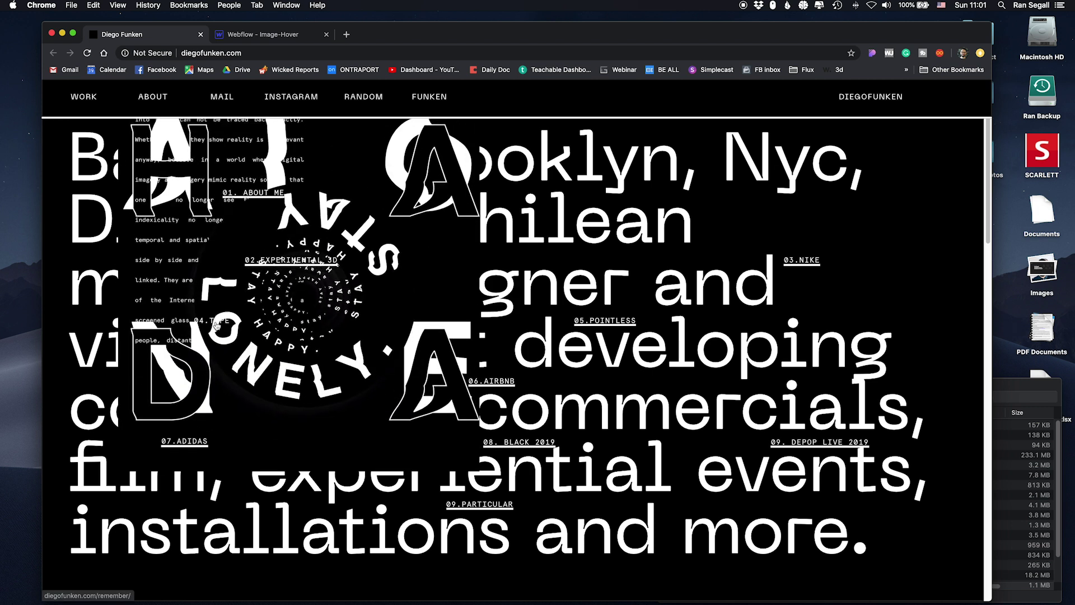
mouse_move(481, 382)
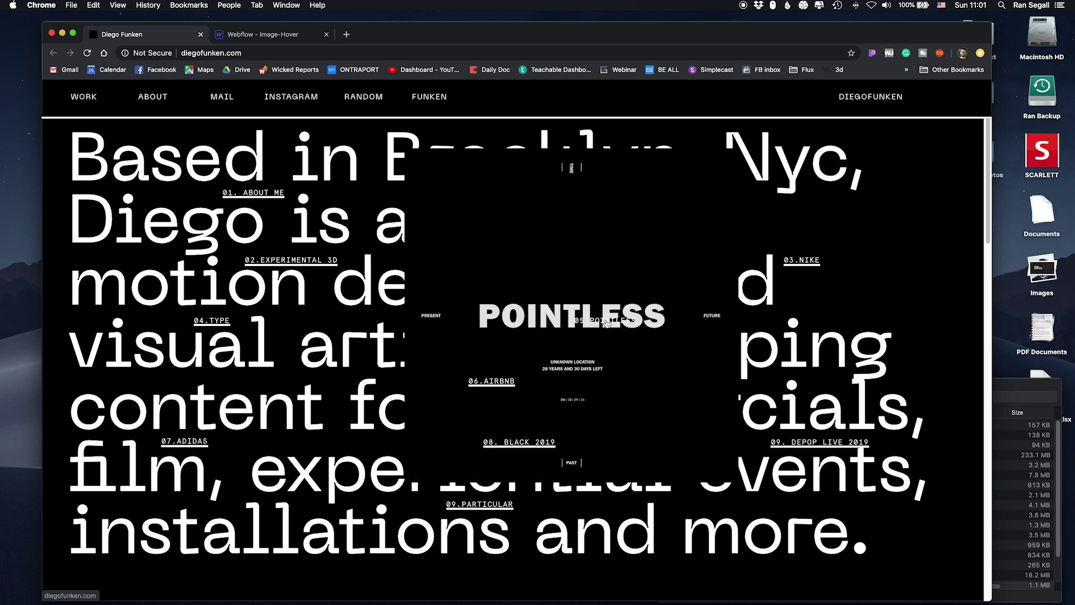
mouse_move(812, 266)
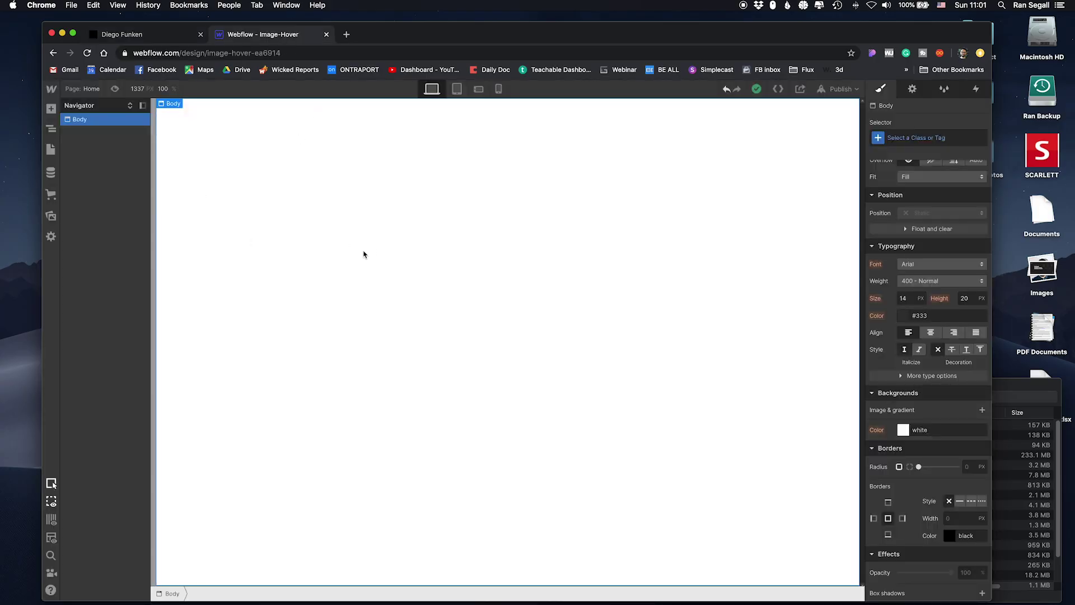
- Set the Body (All Pages) background colour to black
left_click_drag(827, 39, 821, 38)
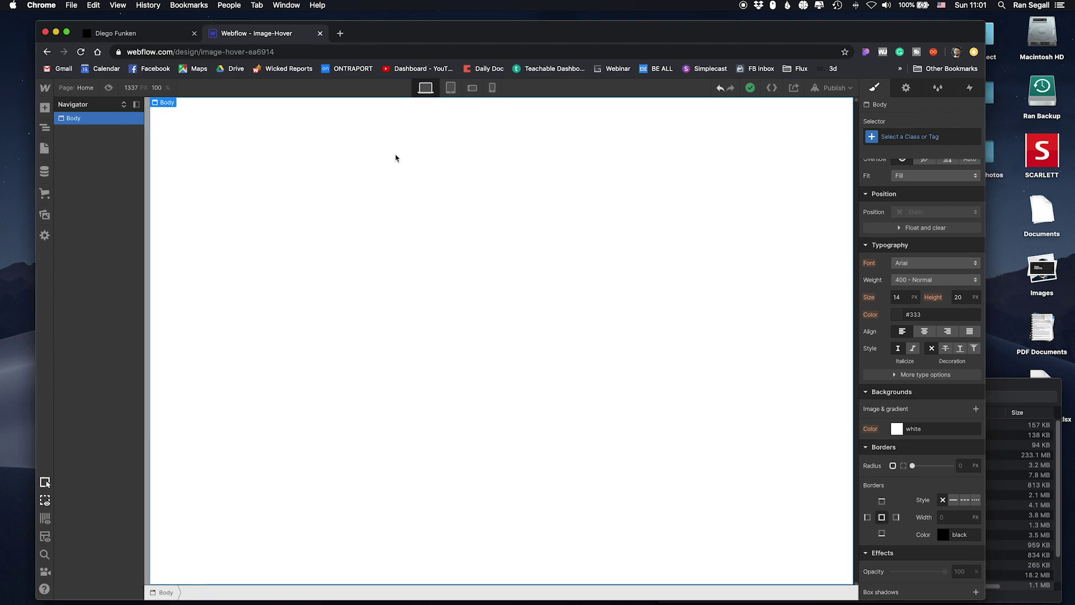
left_click(936, 137)
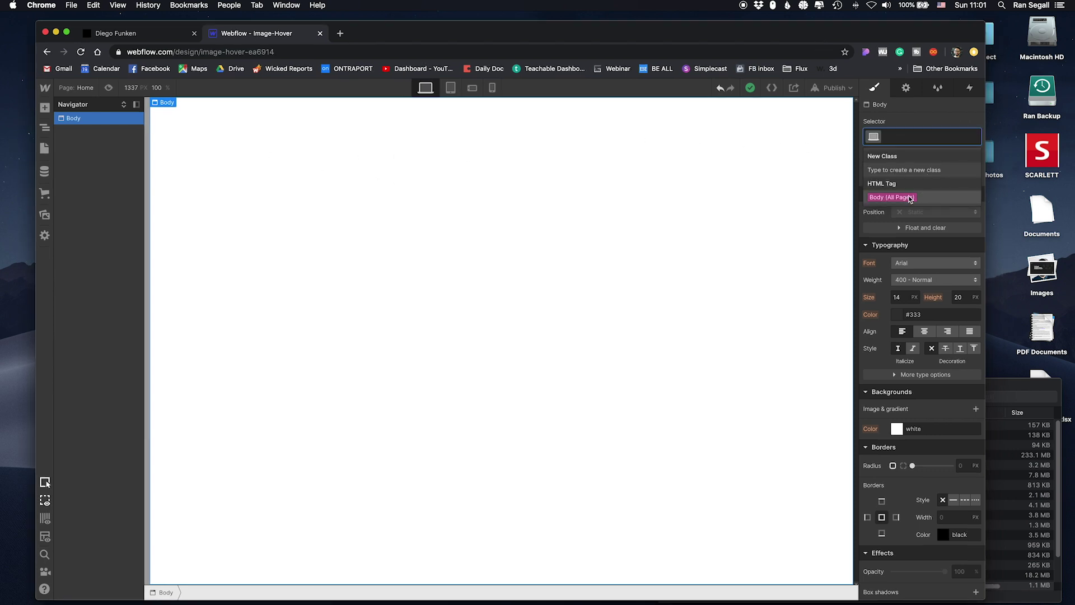
left_click(910, 196)
double_click(913, 428)
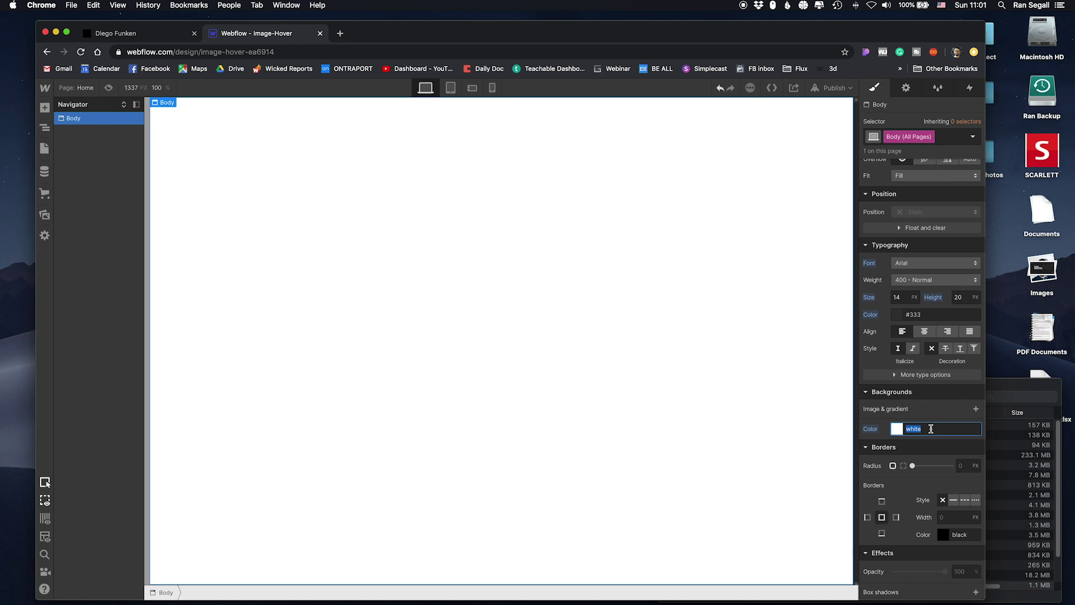
type("black")
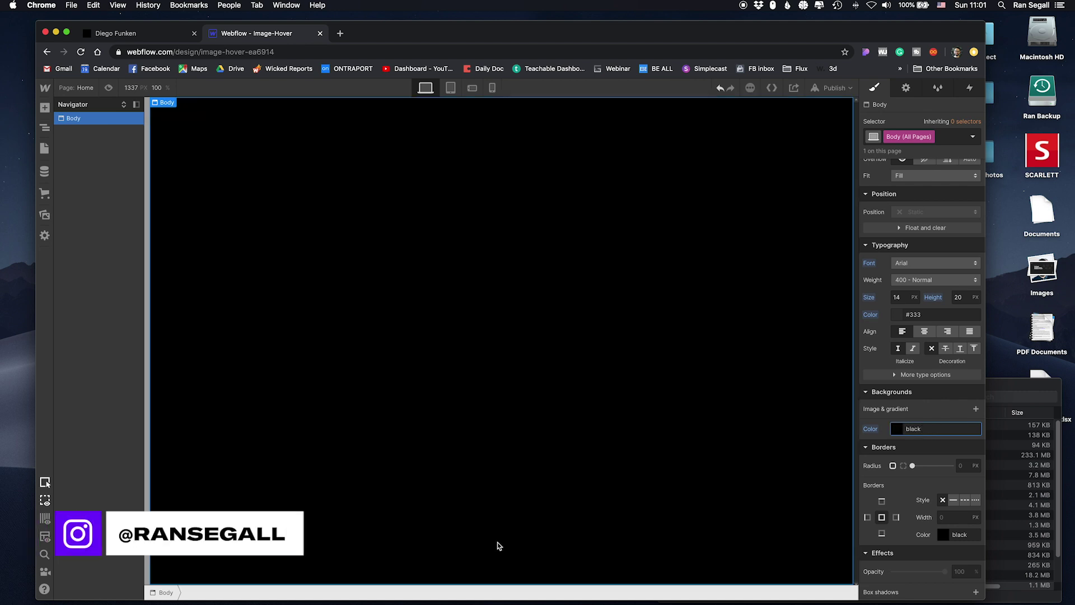
left_click(346, 299)
- Compare with the reference portfolio, then bring up the Add elements panel in Webflow
left_click(134, 34)
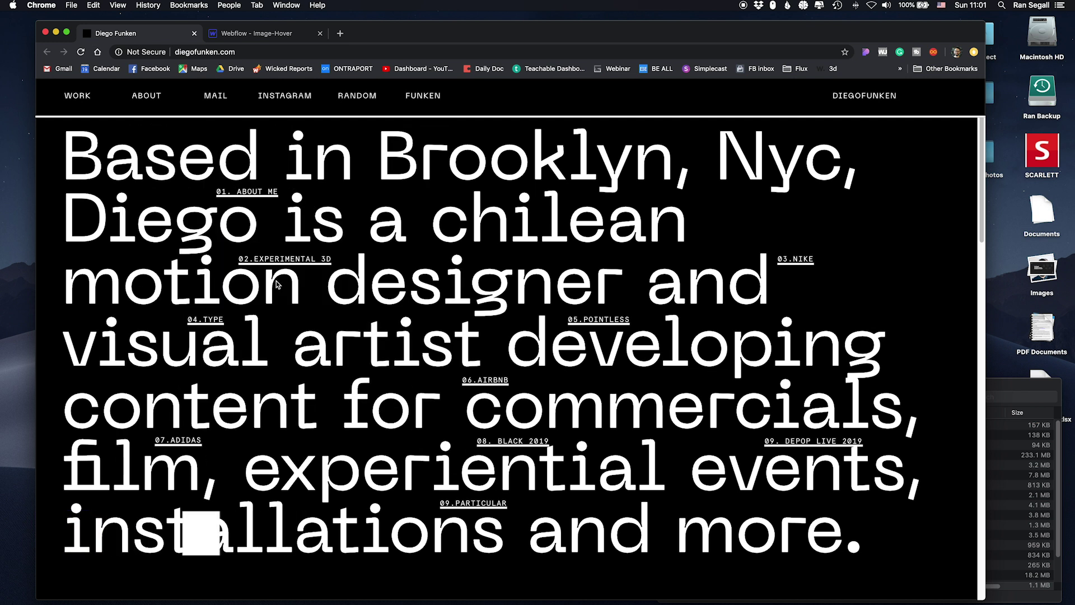
mouse_move(290, 258)
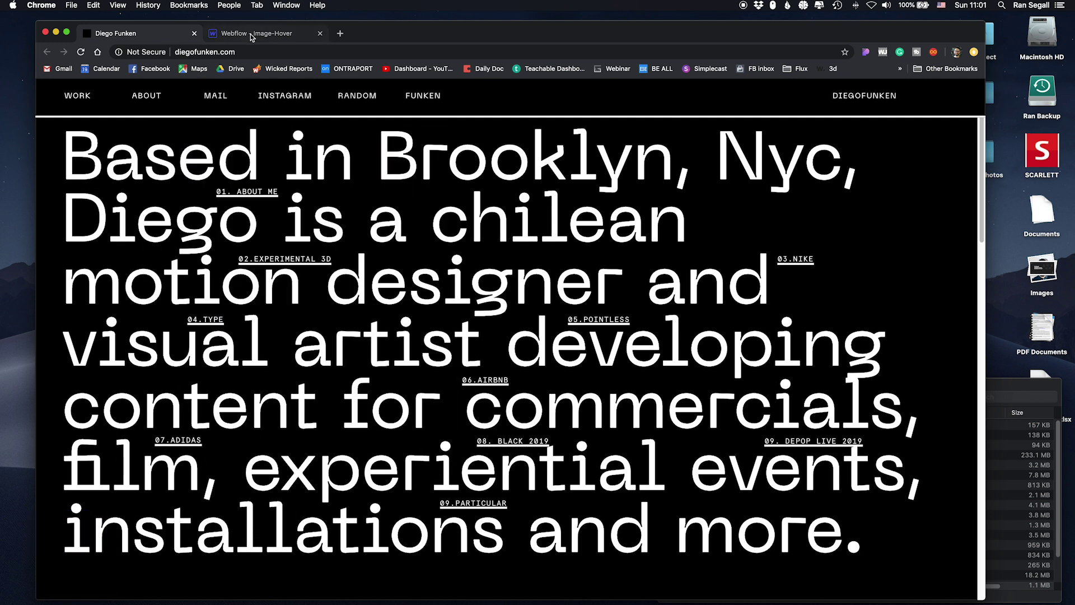
left_click(255, 34)
left_click(44, 107)
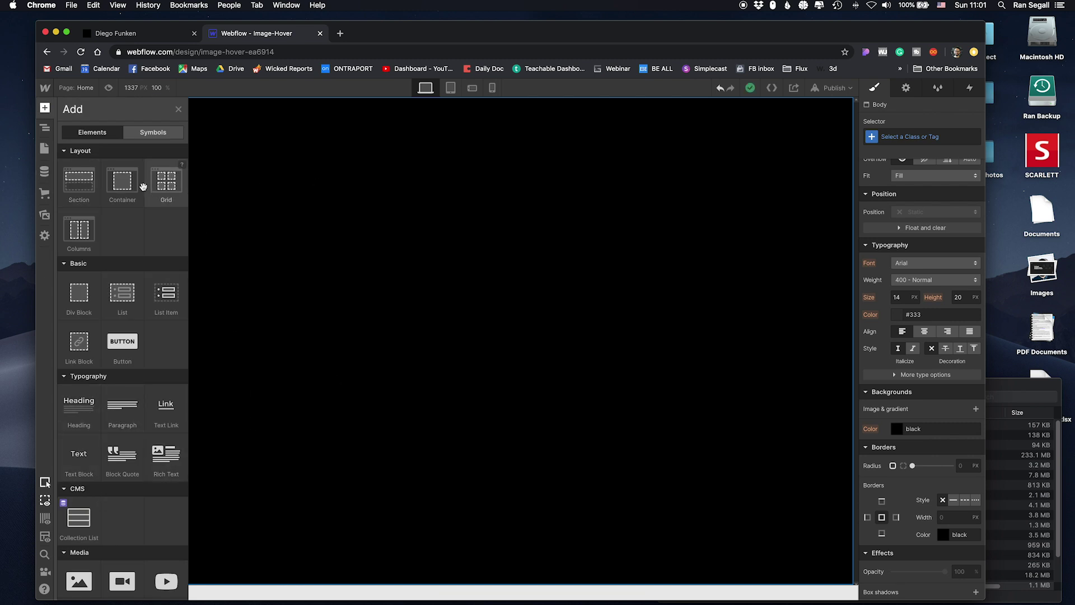
- Add a Heading element at the top of the page
left_click(278, 187)
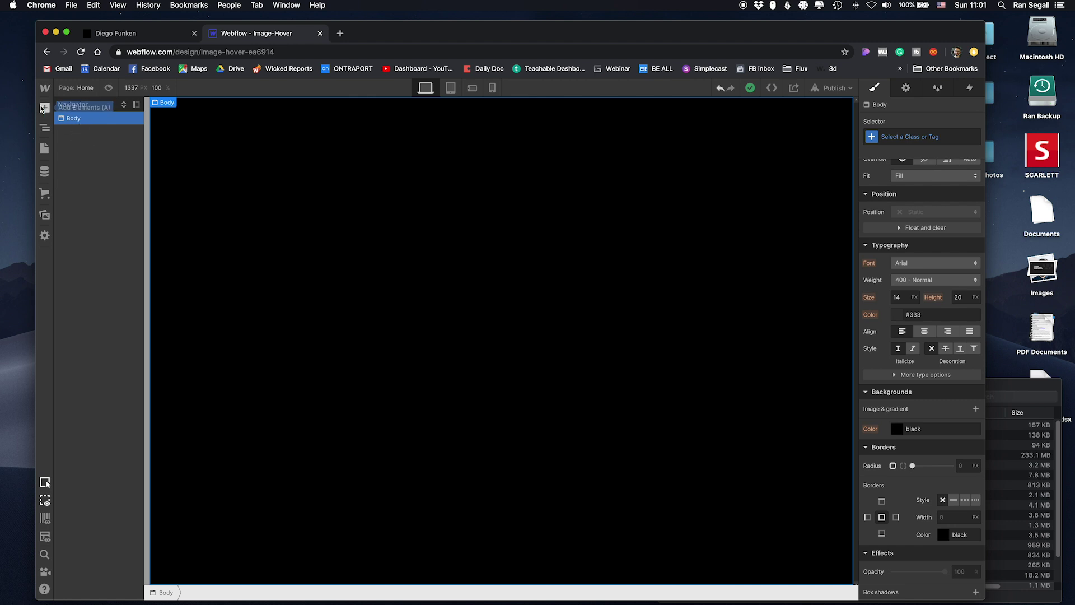
left_click(45, 109)
left_click_drag(69, 404, 408, 291)
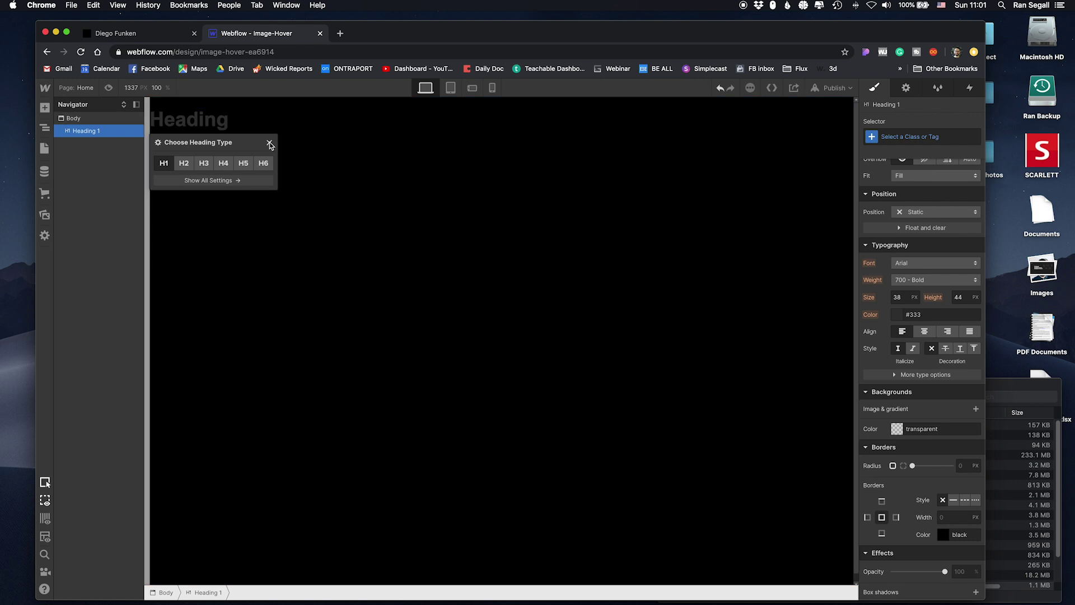
left_click(270, 142)
- Set the text colour of all H1 headings to white
left_click(903, 137)
left_click(893, 197)
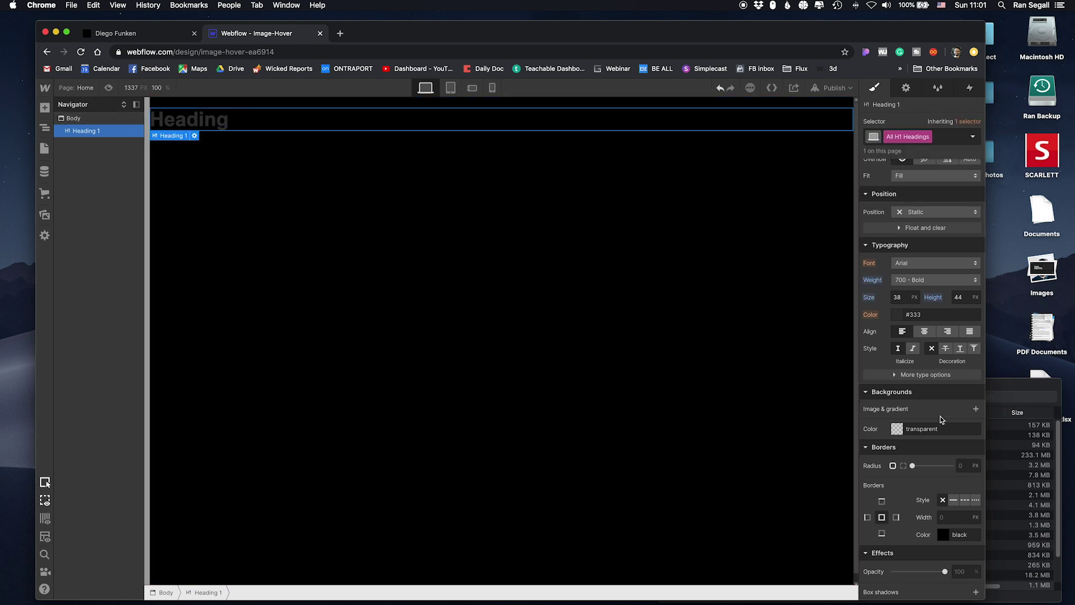
type("white")
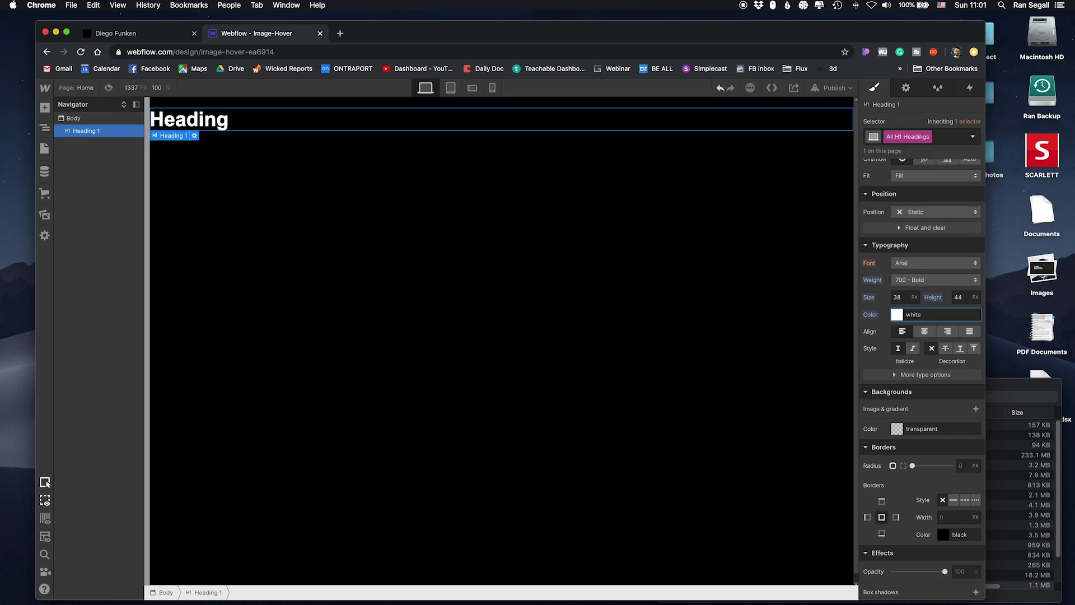
double_click(350, 120)
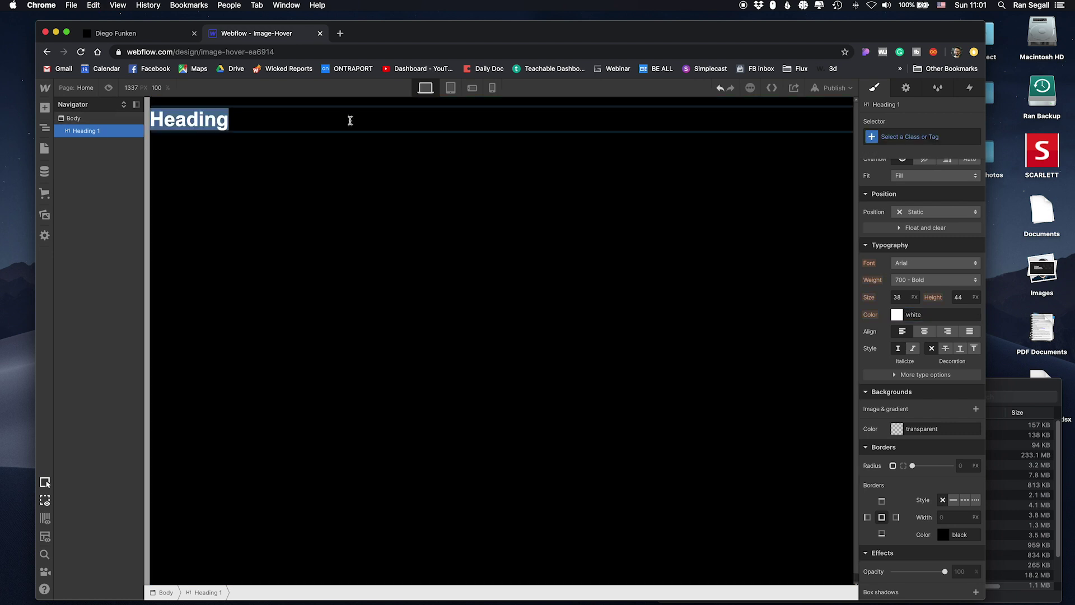
- Type the designer bio over the placeholder, ending with 'making a living with design'
type("Ran Segall is a Tel-Aviv based designer buil")
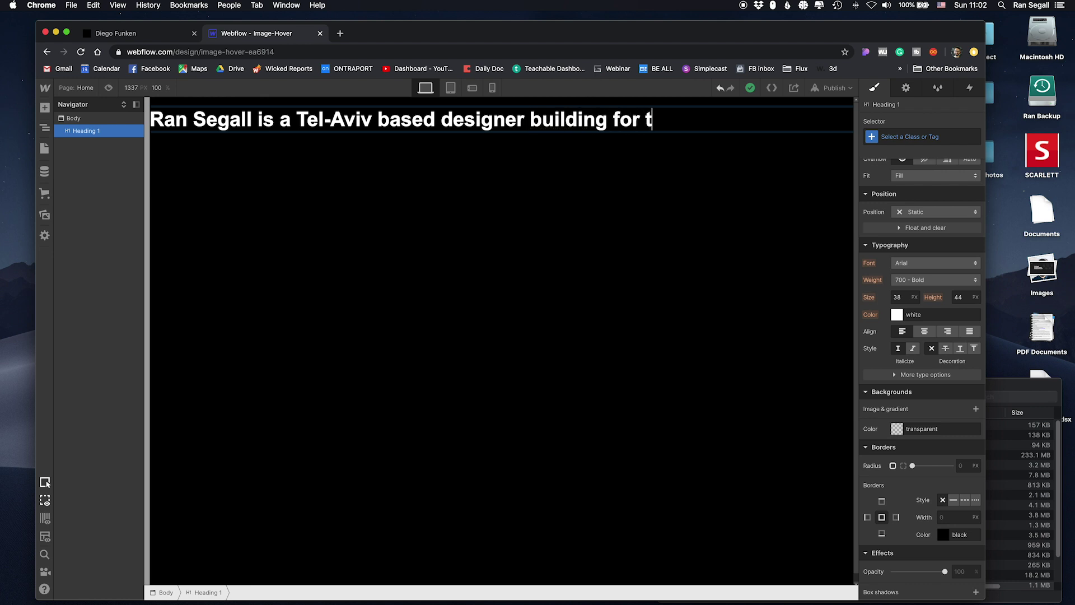
type("he web and cre")
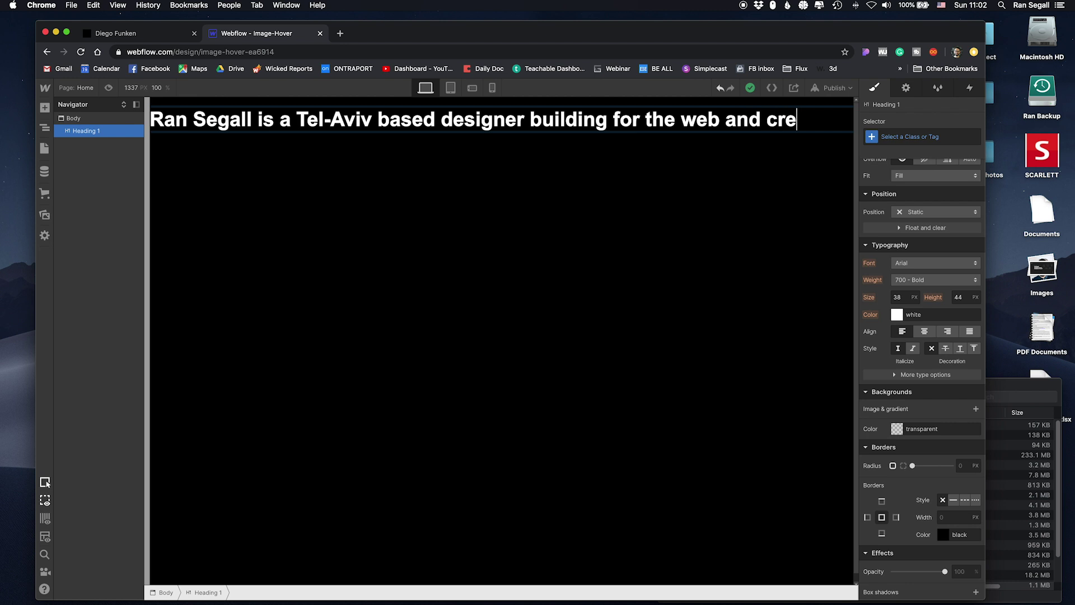
type("ating youtube videos oh and also teaching other designers who to make a")
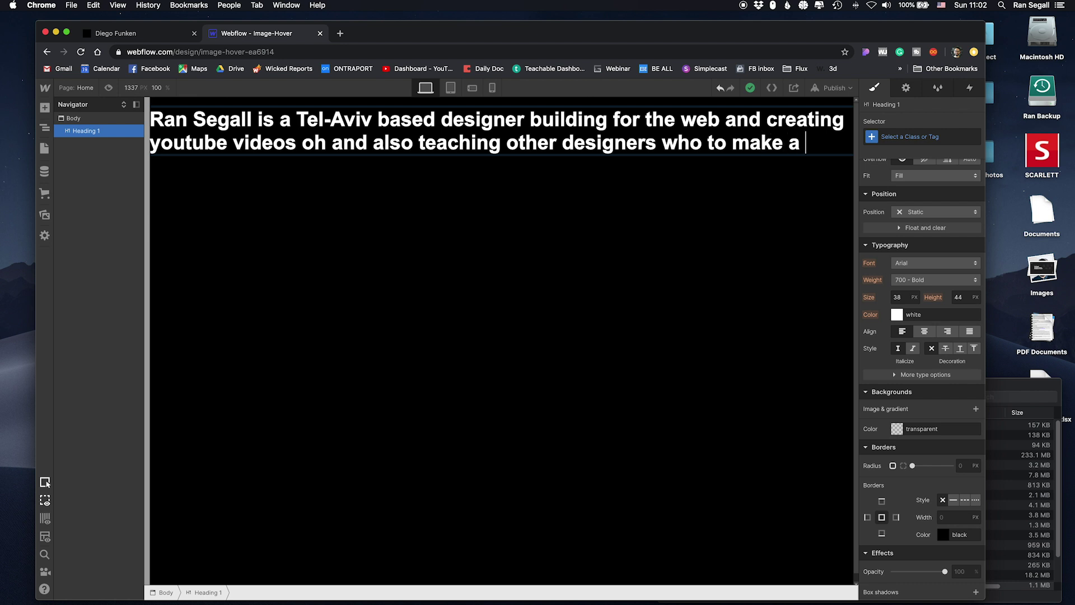
type("ng with design")
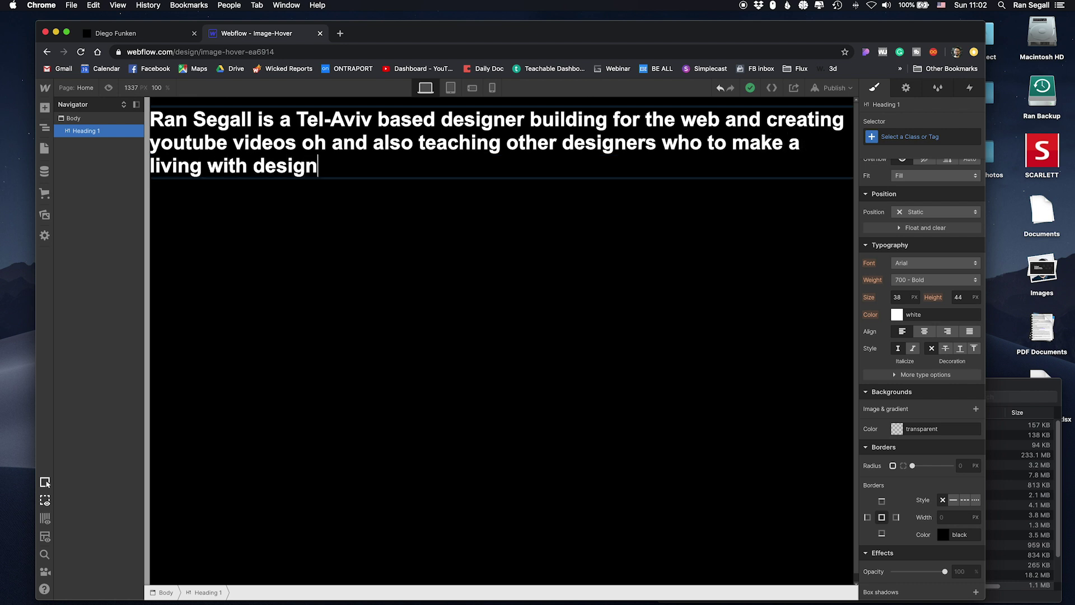
- Style all H1 headings at size 130 in Droid Sans with a larger line height
key("Escape")
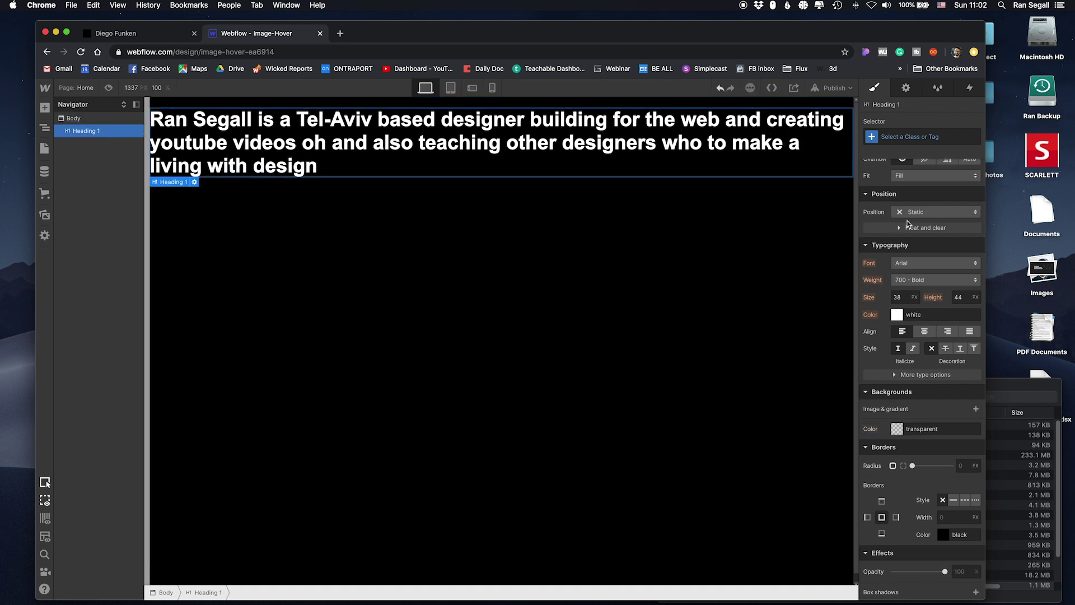
left_click(934, 147)
left_click(899, 200)
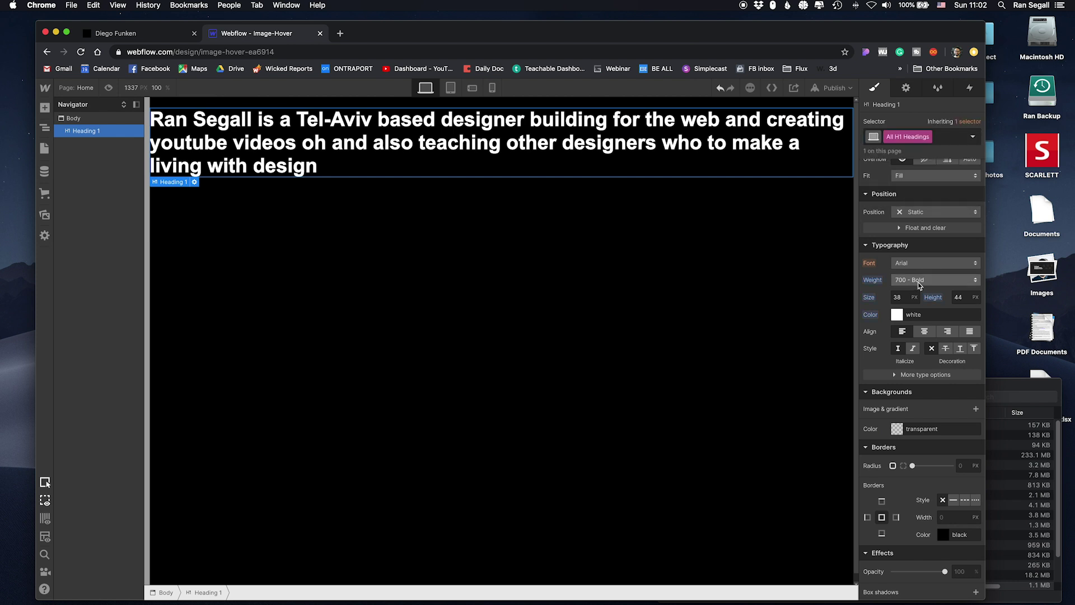
key("Up")
key("Up")
key("Up")
key("Up")
key("Up")
key("Up")
key("Up")
key("Up")
key("Up")
key("Up")
key("Up")
key("Up")
key("Up")
key("Up")
key("Up")
key("Up")
key("Up")
key("Up")
key("Up")
key("Up")
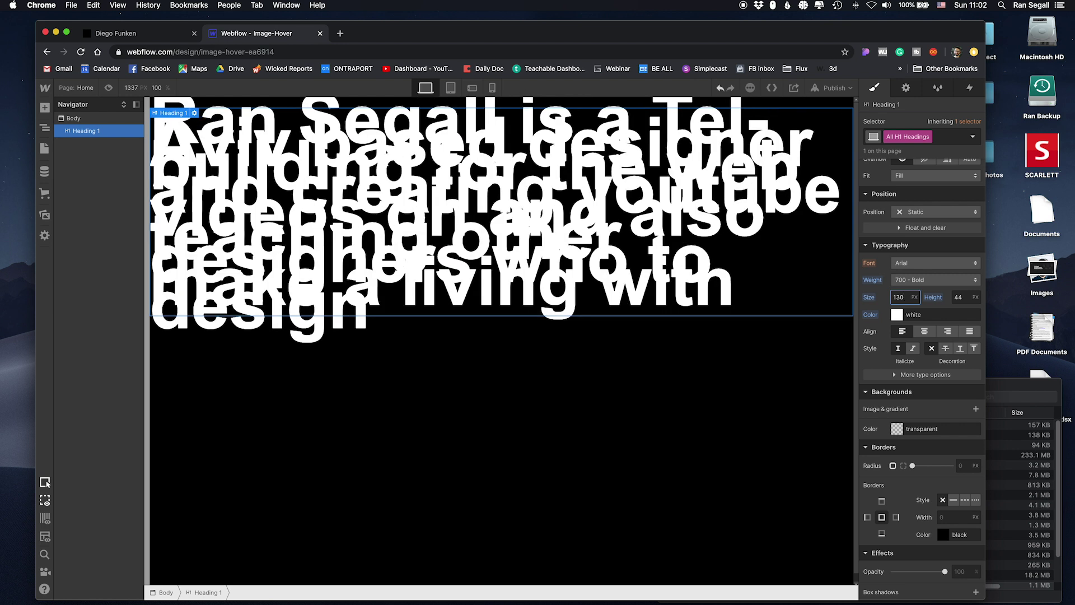
left_click(934, 263)
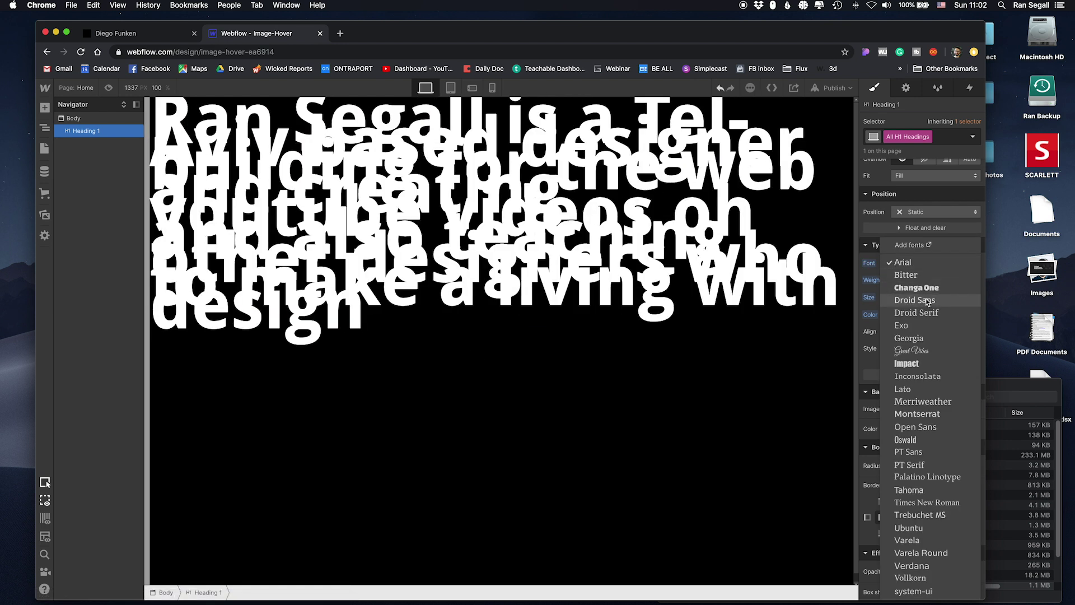
left_click(926, 301)
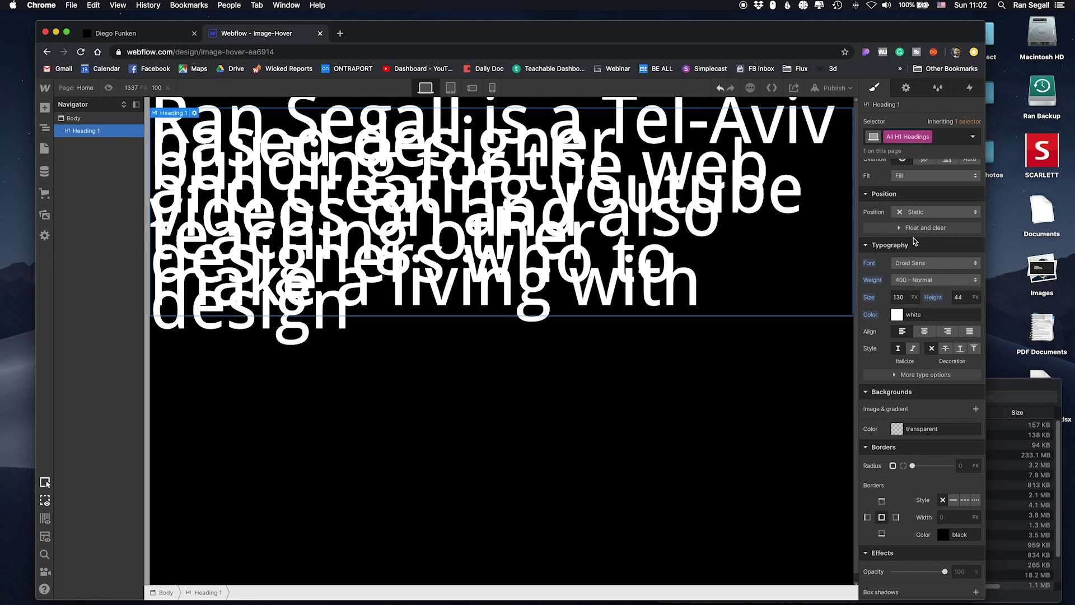
key("shift+Up")
key("shift+Up")
key("shift+Up")
key("shift+Up")
key("shift+Up")
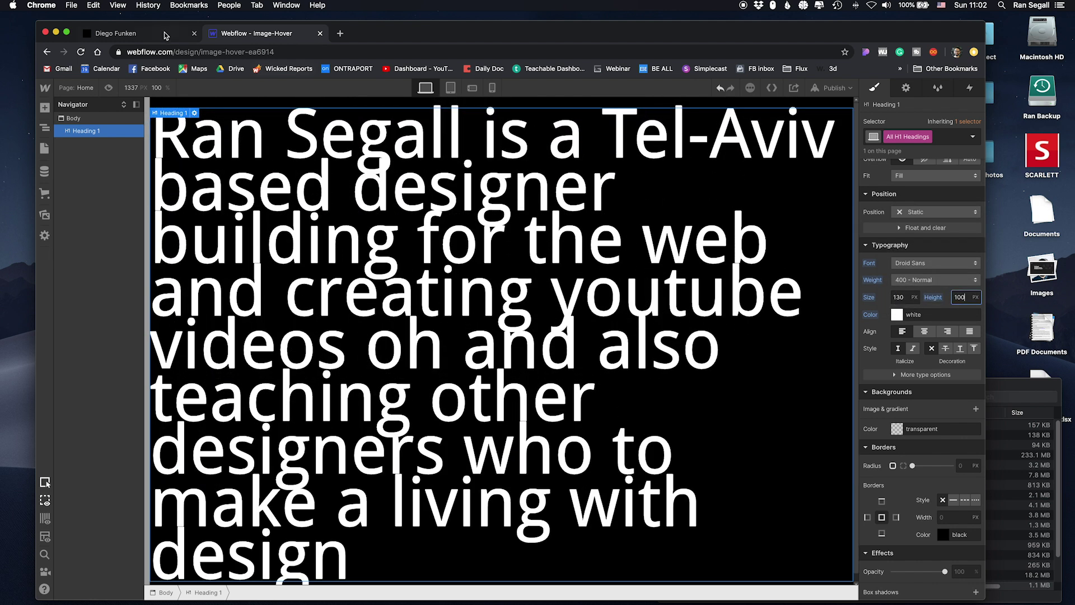
- Switch the H1 font to Inconsolata at 110 px and widen the browser window
left_click(152, 32)
left_click(258, 33)
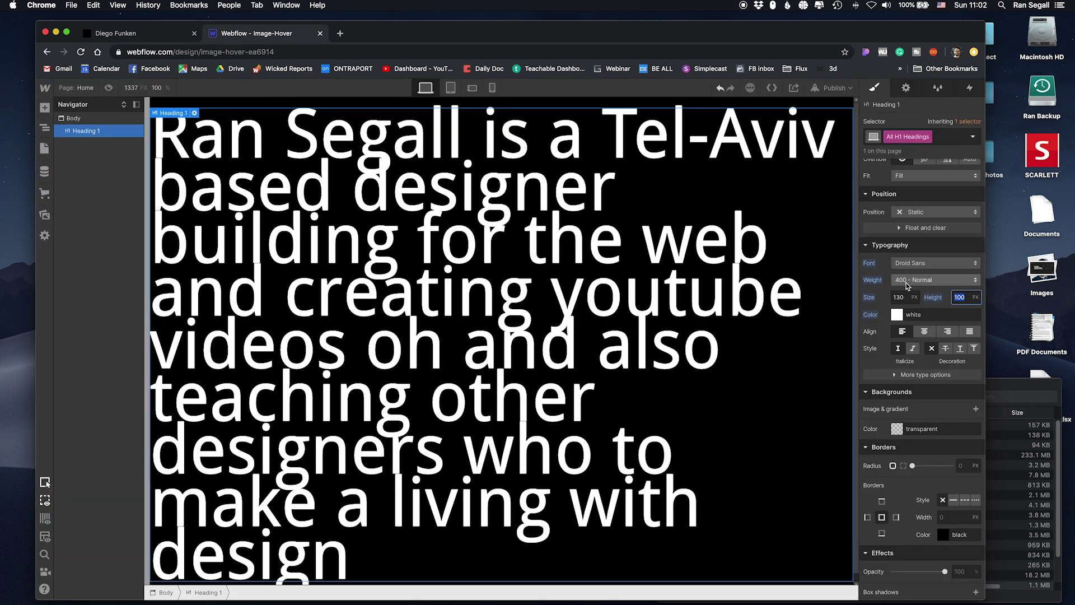
left_click(930, 264)
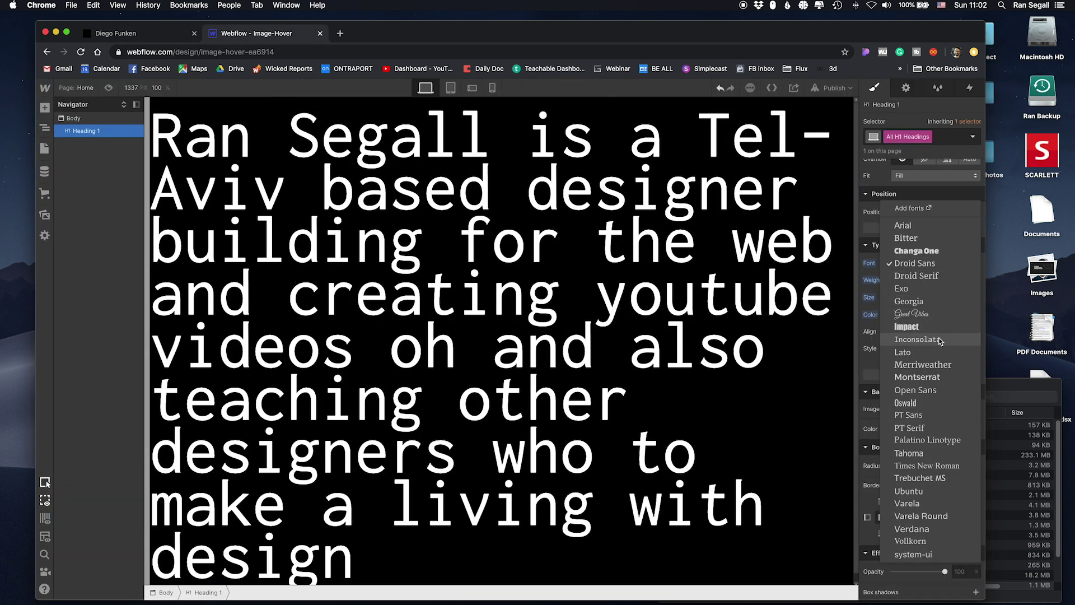
left_click(916, 339)
key("shift+Down")
key("shift+Down")
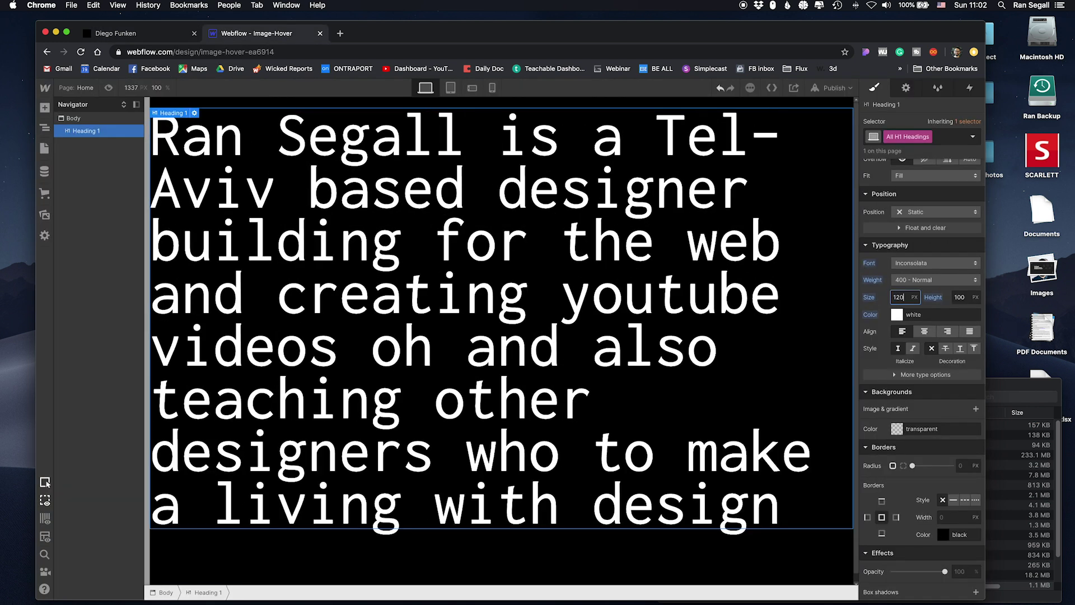
left_click_drag(508, 43, 508, 32)
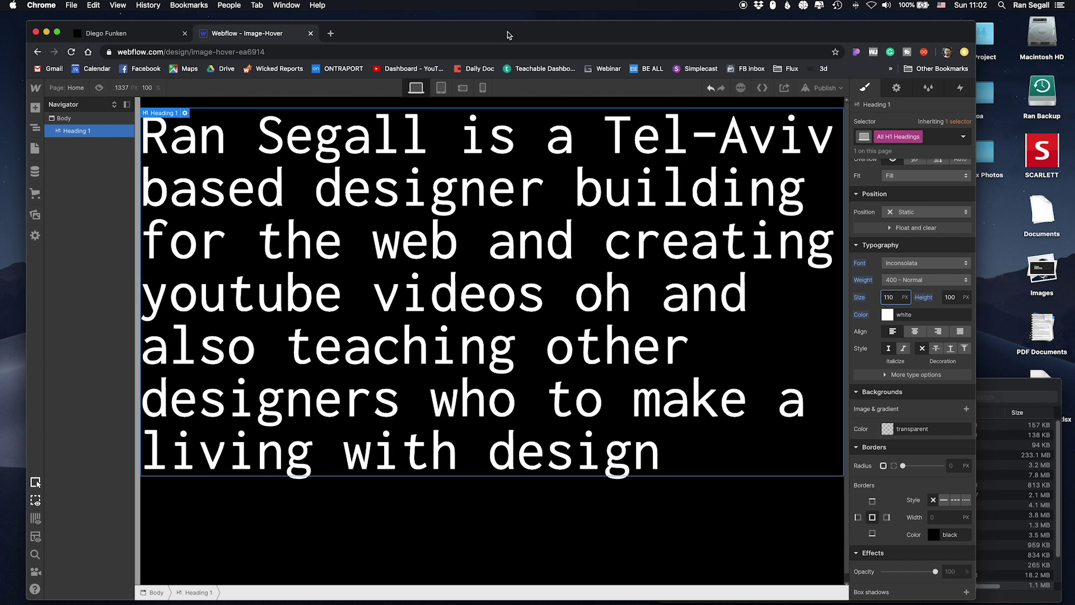
left_click_drag(988, 595, 1041, 597)
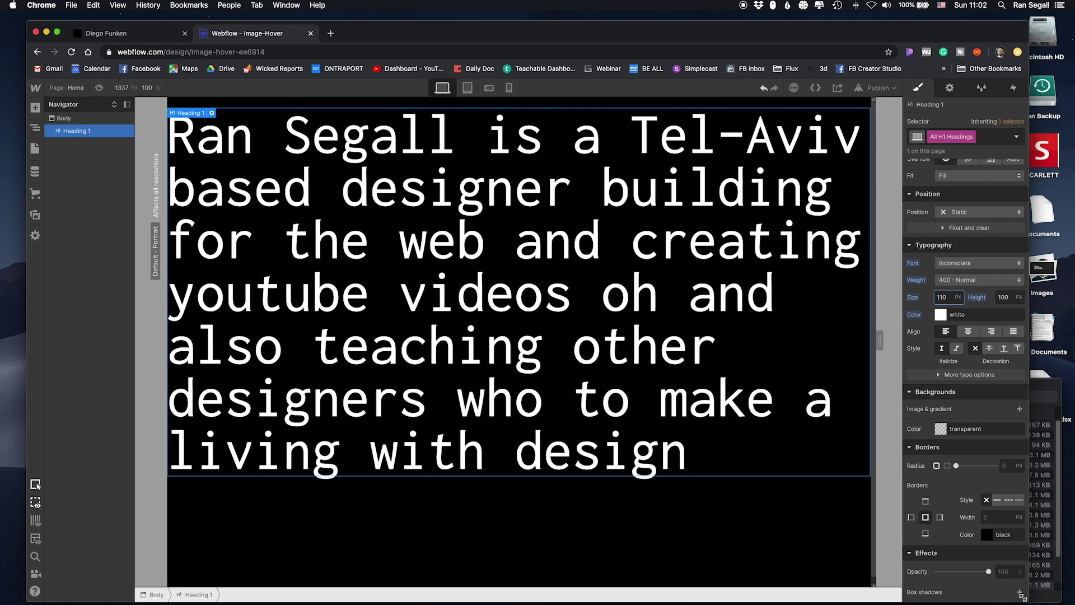
- Shrink the window and inspect the 01. ABOUT ME hover photo on diegofunken.com
left_click(114, 36)
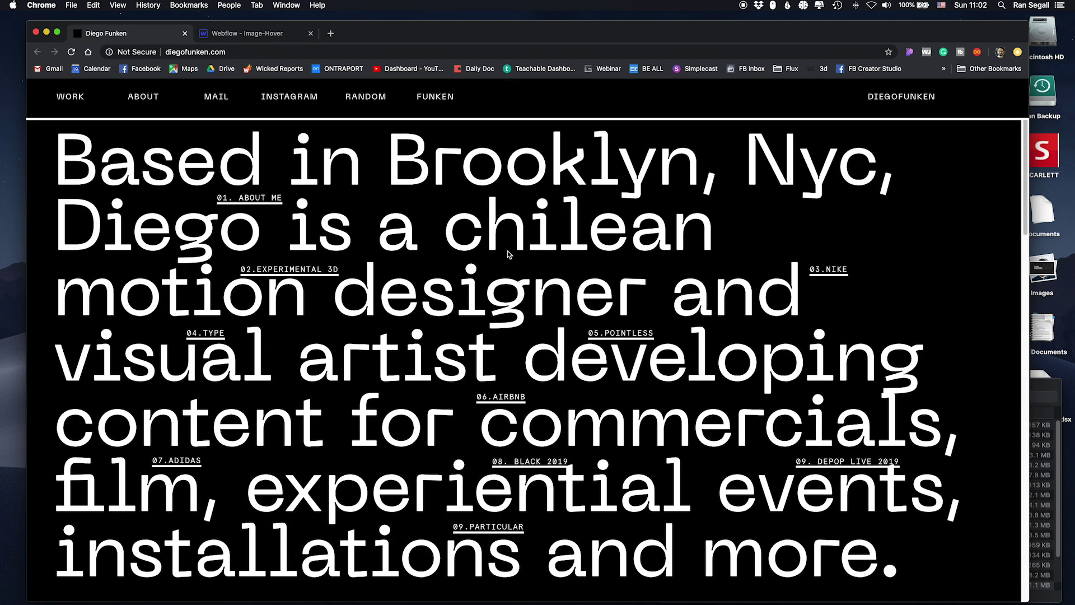
left_click_drag(1026, 599, 913, 562)
mouse_move(583, 307)
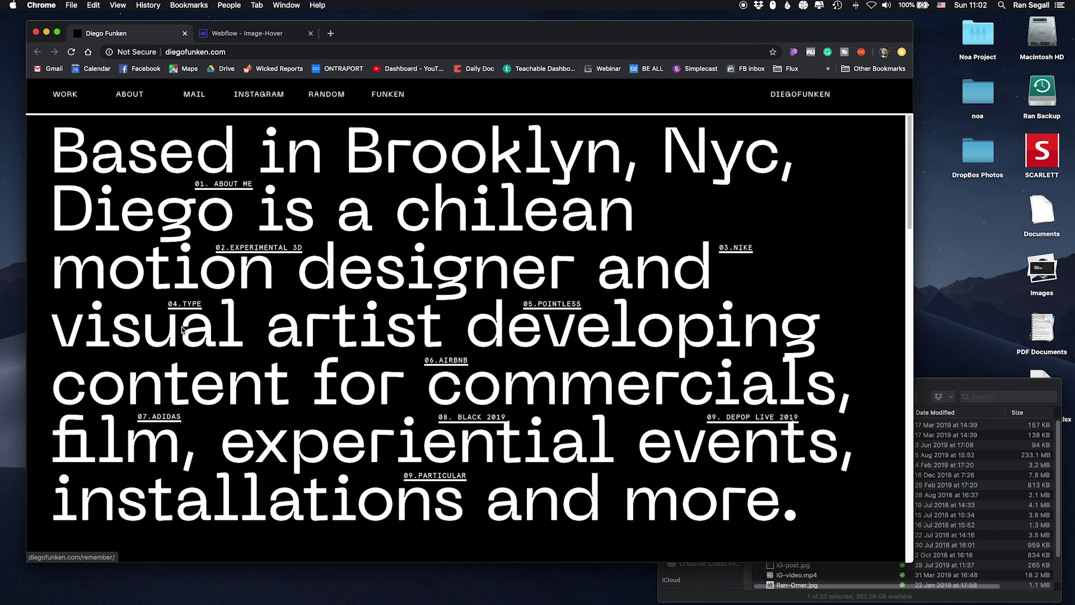
mouse_move(282, 204)
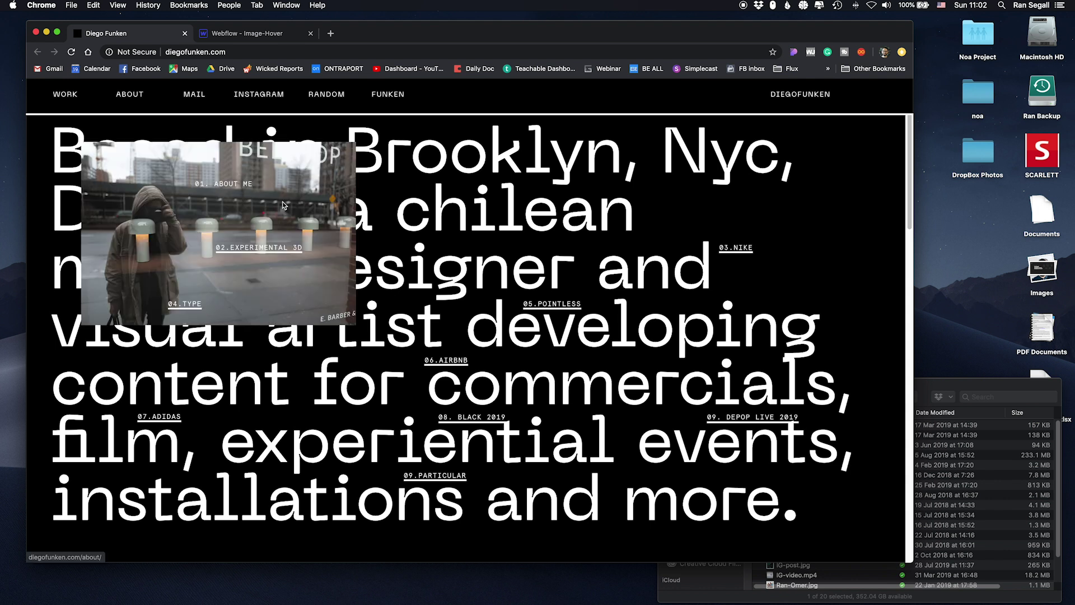
left_click(255, 33)
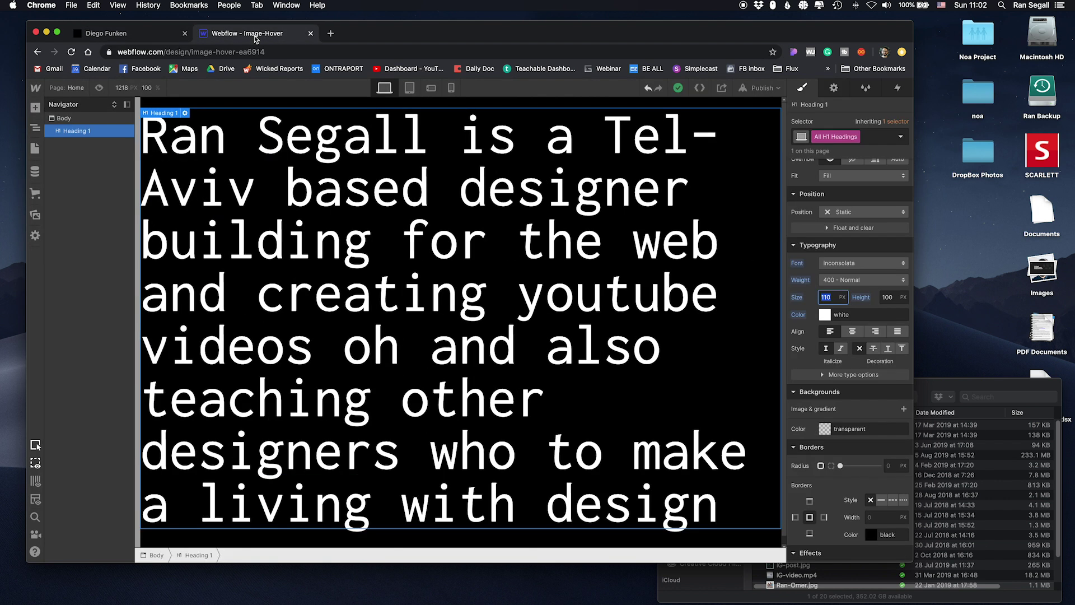
left_click(130, 31)
mouse_move(235, 192)
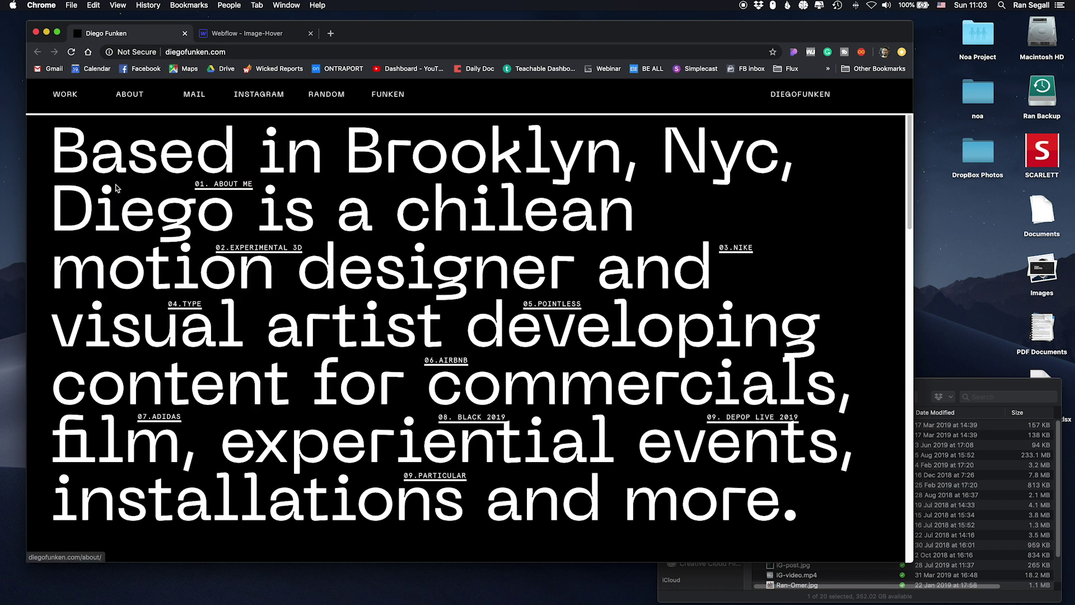
- Back in Webflow, enlarge the browser window so the canvas is 1322 px wide
left_click(242, 32)
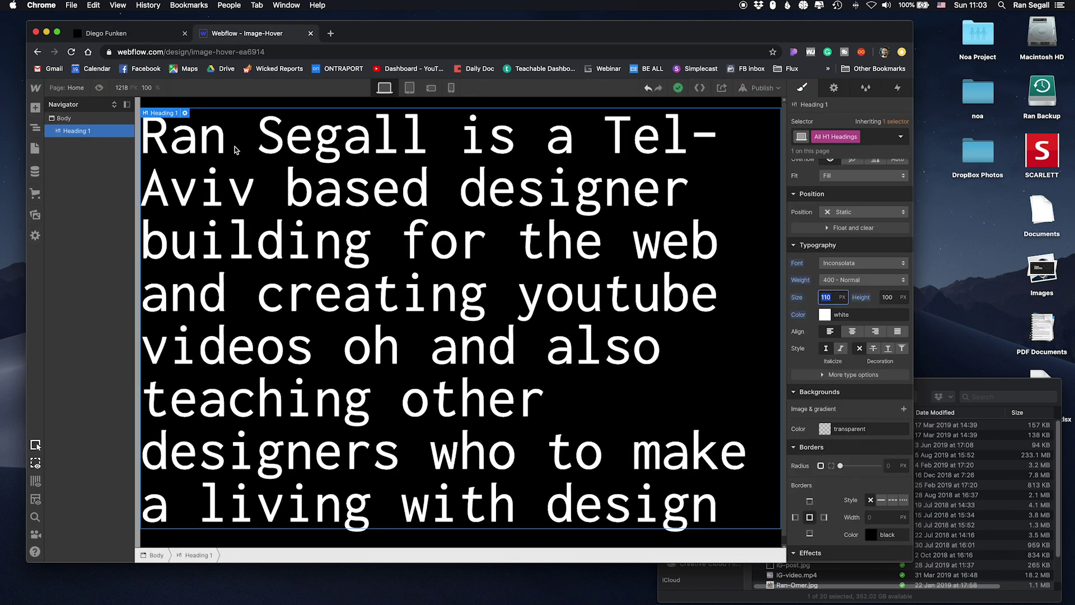
left_click_drag(402, 40, 395, 40)
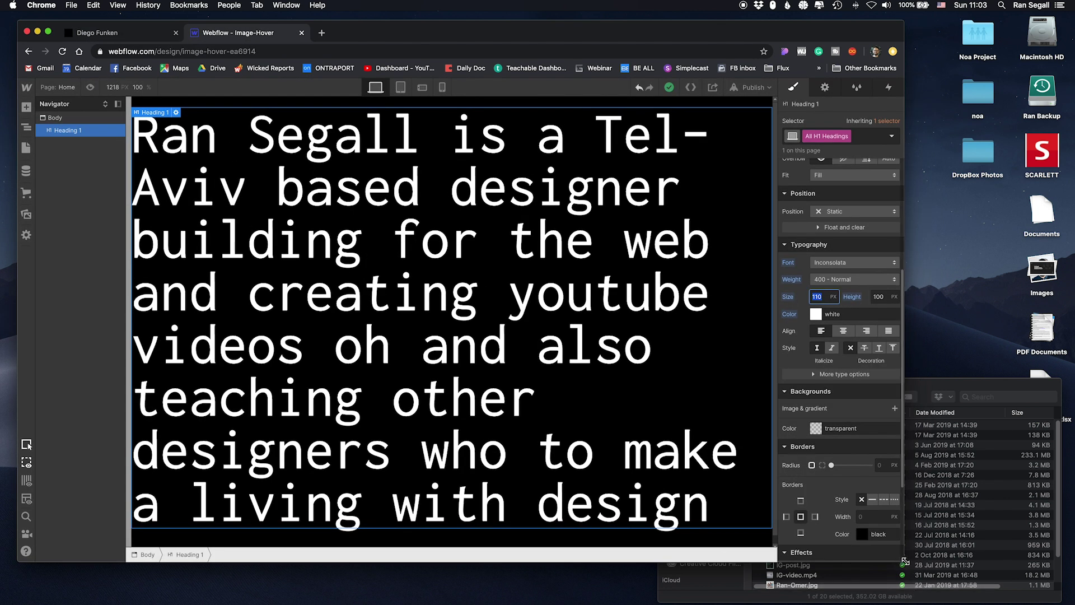
left_click_drag(906, 562, 956, 571)
- Add a Text Link below the heading with class HoverLinks and white text
left_click(26, 107)
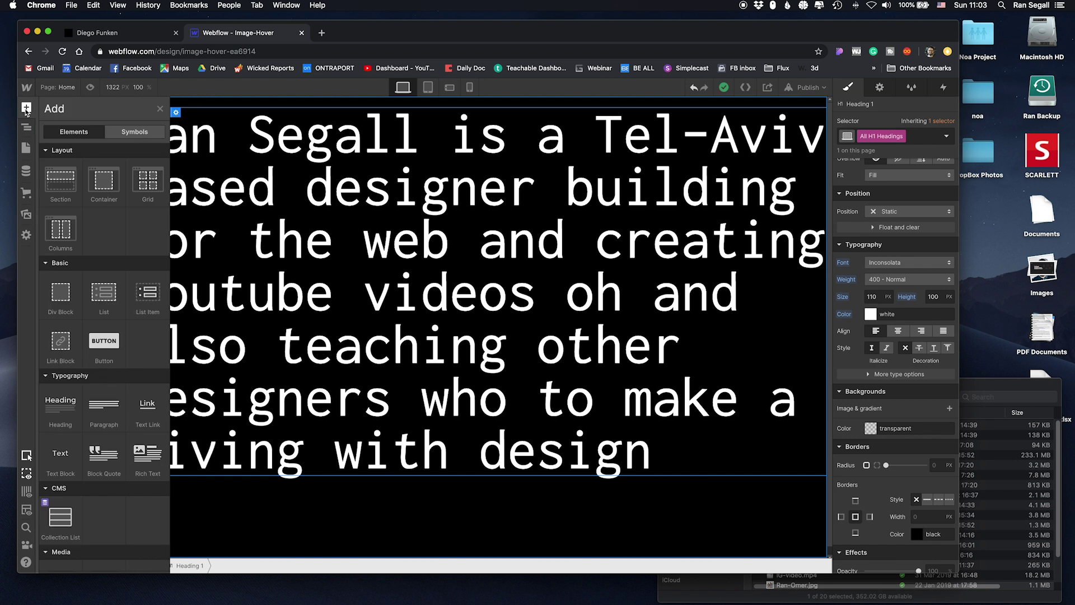
left_click_drag(148, 404, 292, 502)
key("Escape")
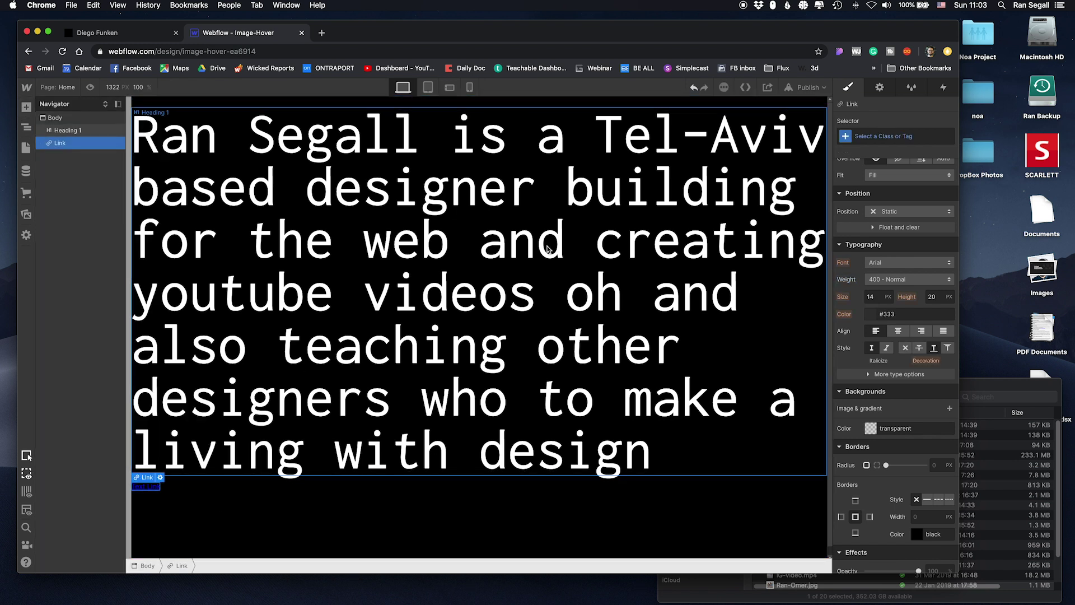
left_click(924, 134)
type("HoverLinks")
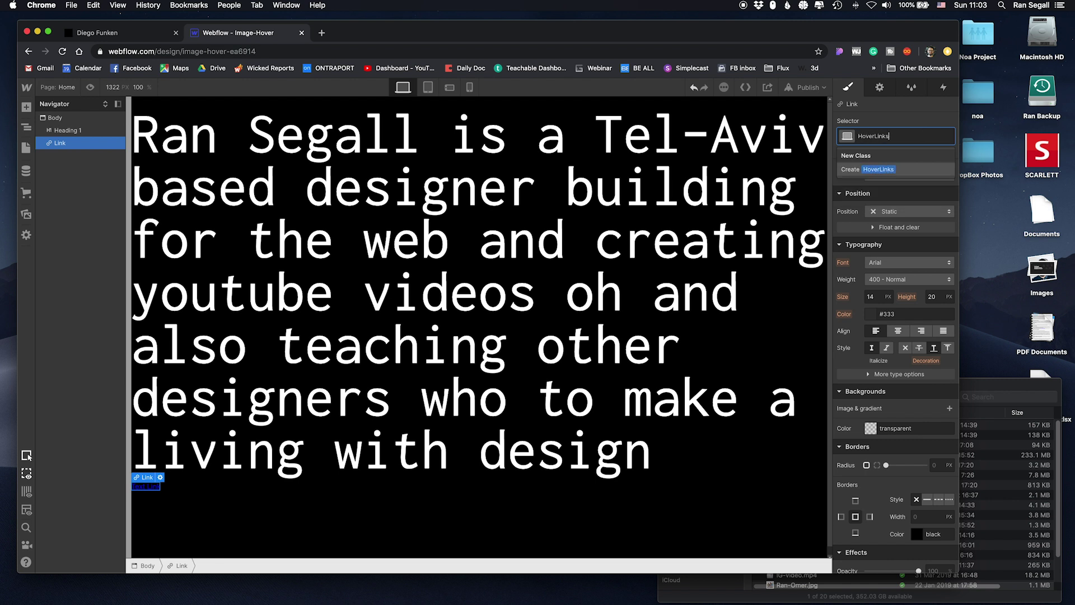
key("Return")
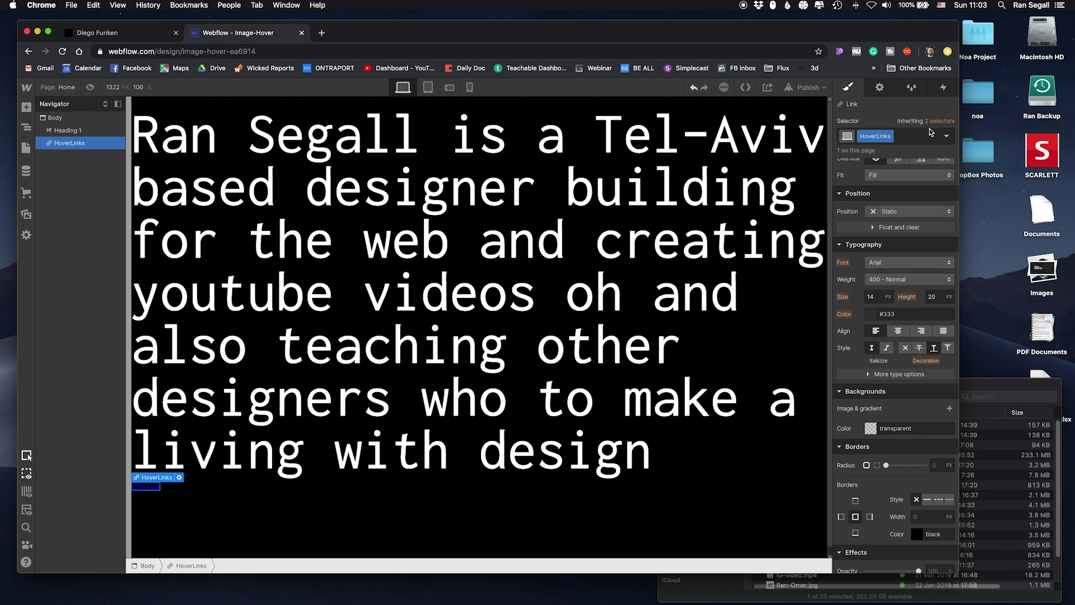
left_click(904, 314)
key("super+a")
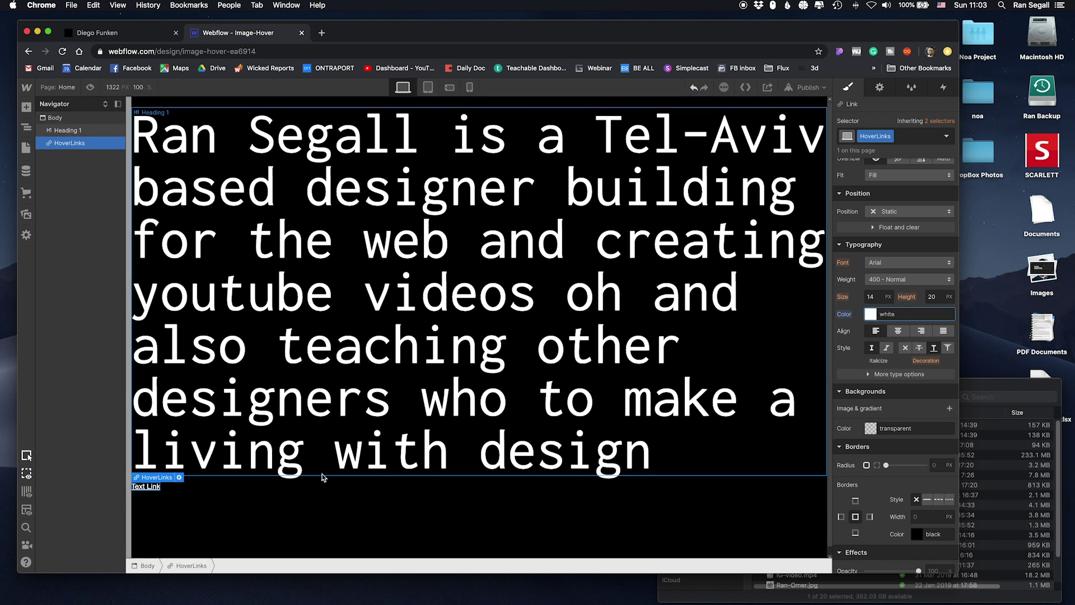
- Set the link's font to Inconsolata at size 17
left_click(483, 252)
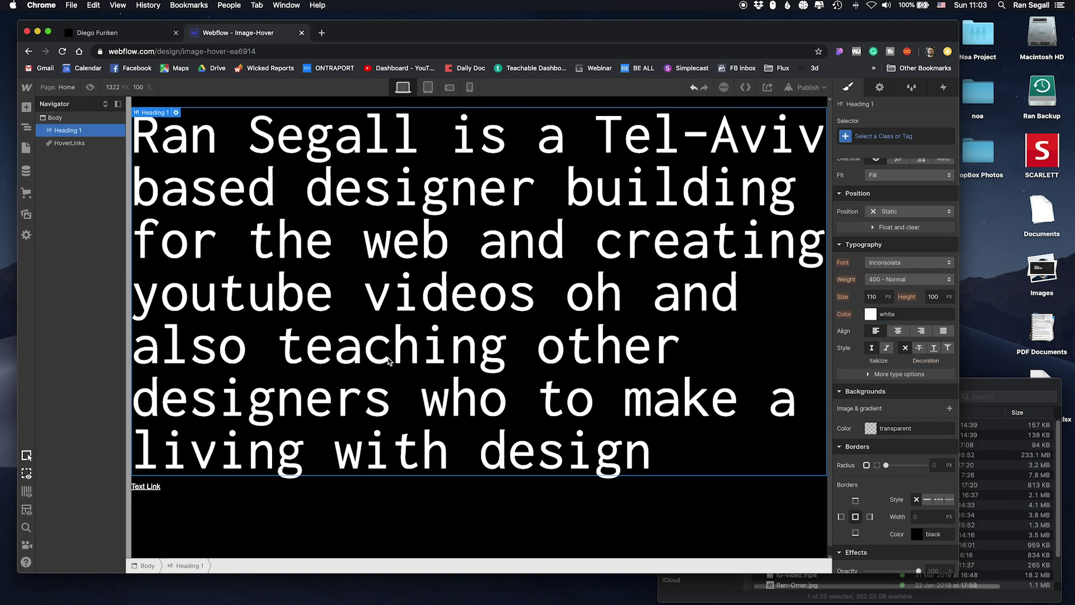
left_click(146, 486)
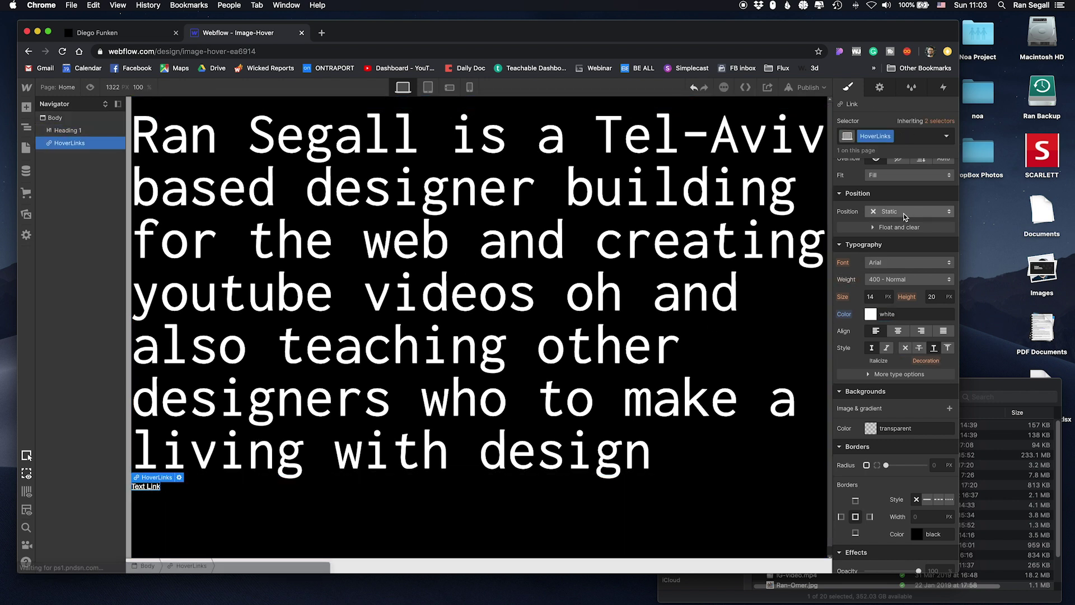
left_click(908, 262)
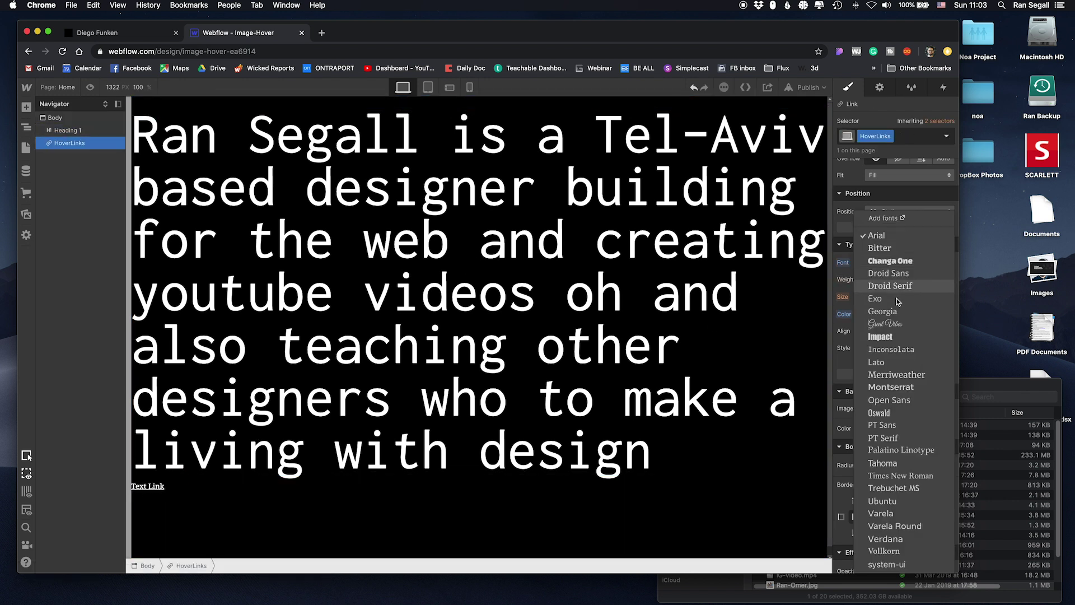
left_click(900, 352)
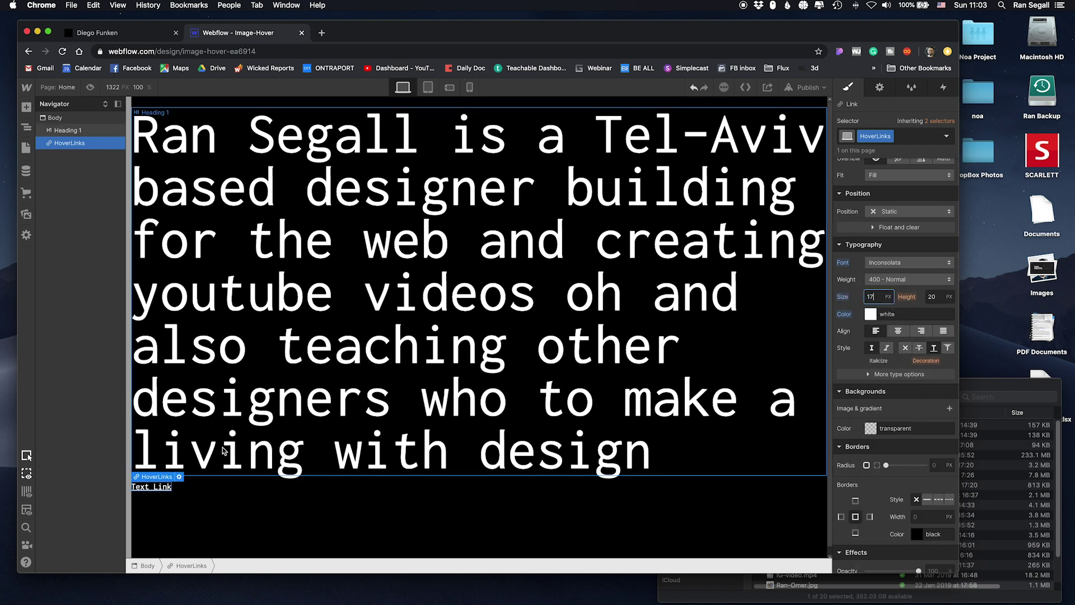
left_click(160, 490)
key("d")
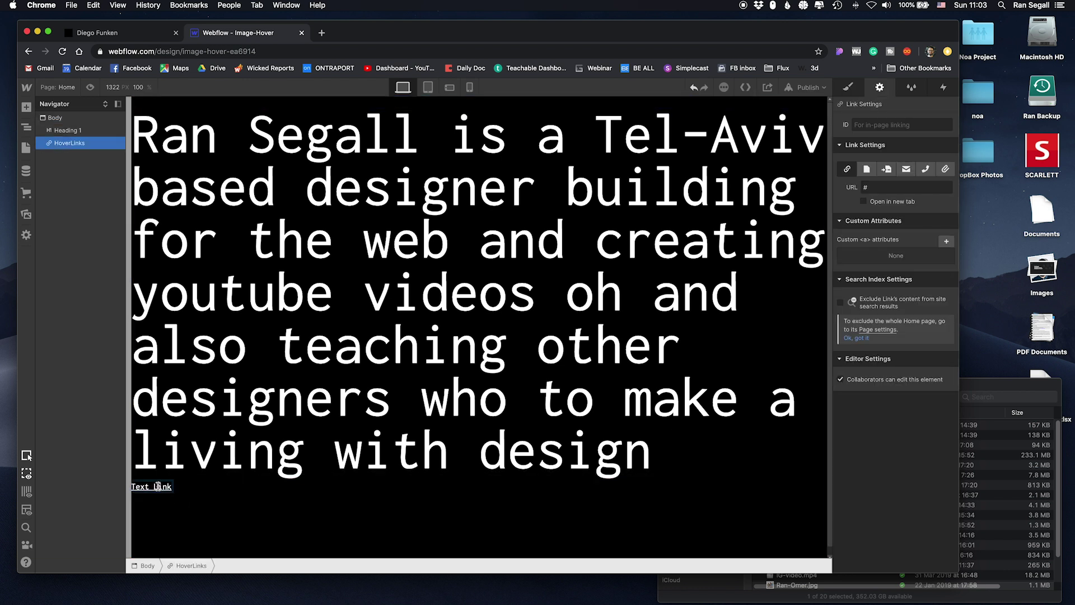
- Change the link text to 'About Me'
double_click(159, 490)
type("About Me")
key("Escape")
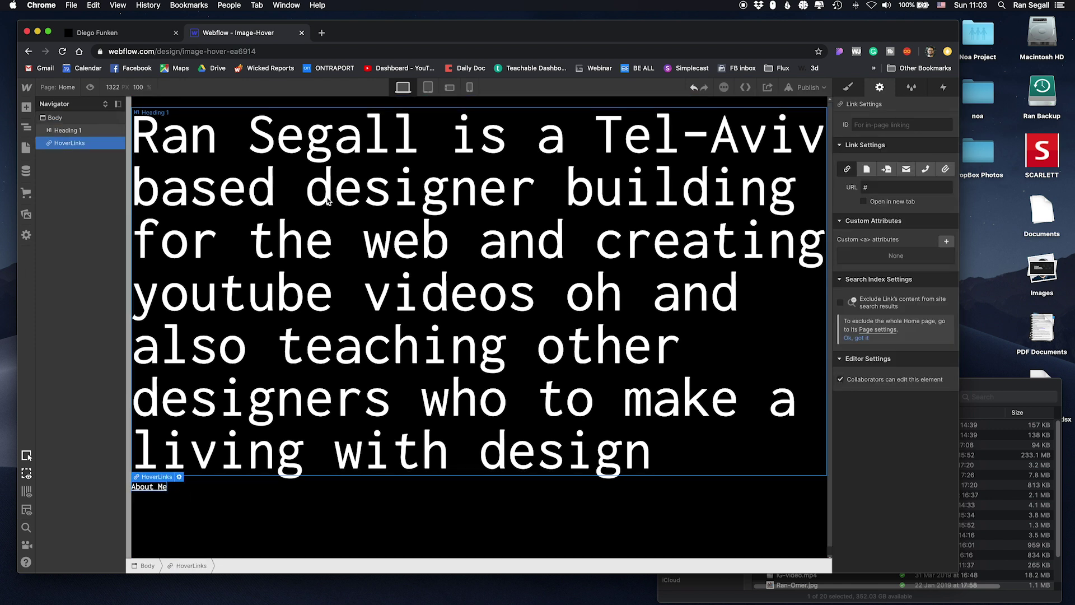
key("ctrl+shift+Tab")
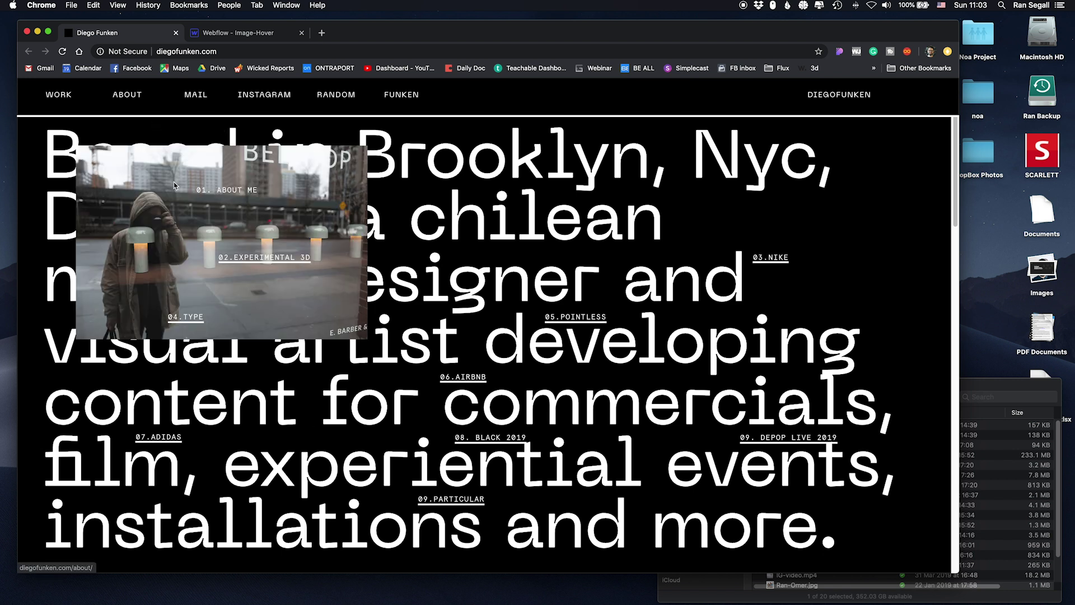
- Back in Webflow, add combo class 1 to the HoverLinks About Me link
mouse_move(262, 257)
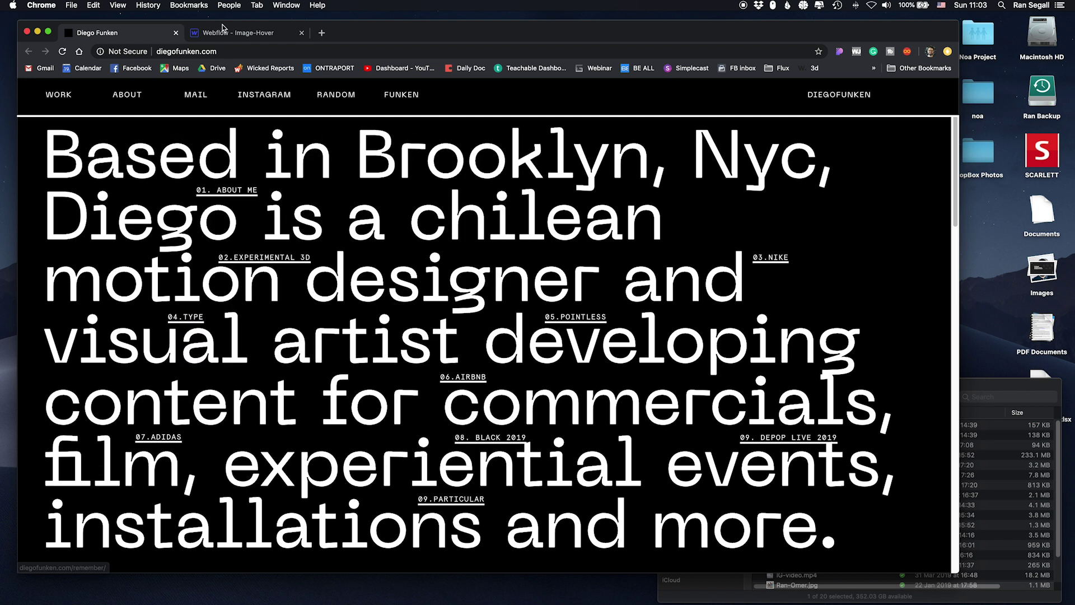
key("ctrl+Tab")
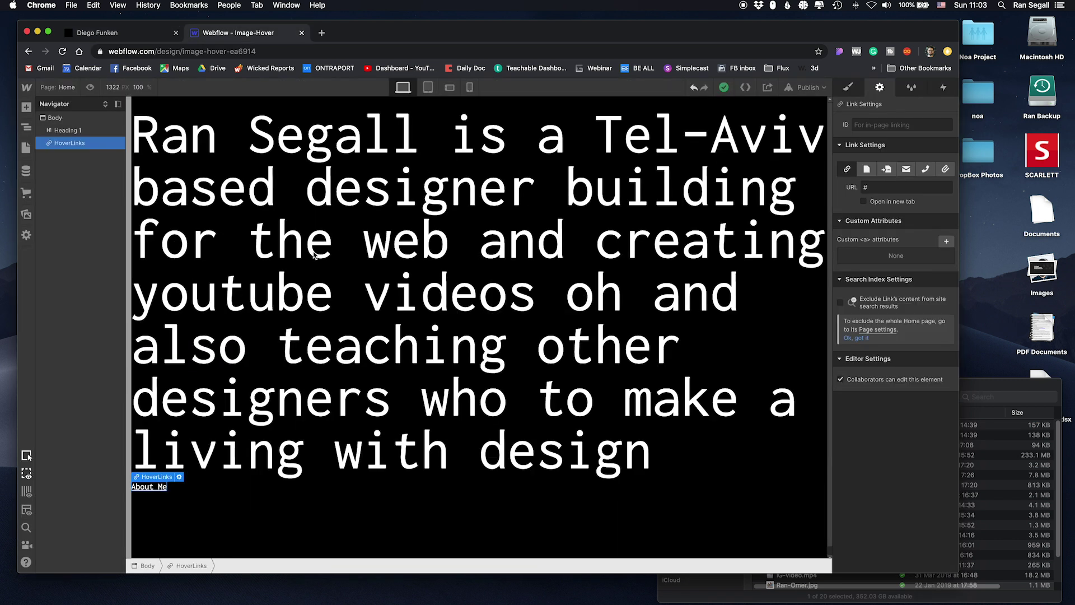
left_click(848, 88)
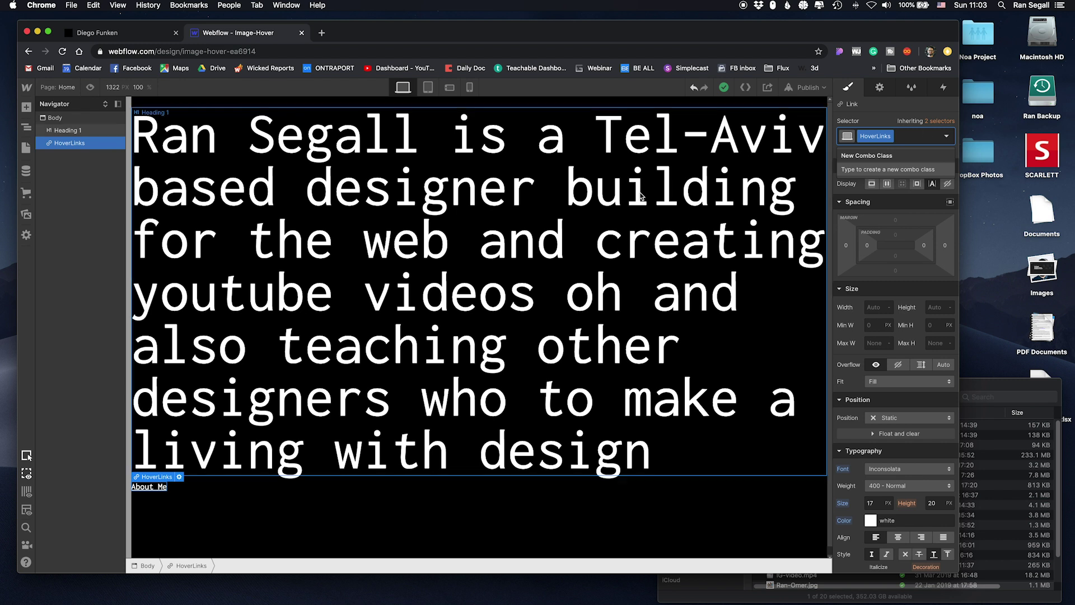
left_click(149, 497)
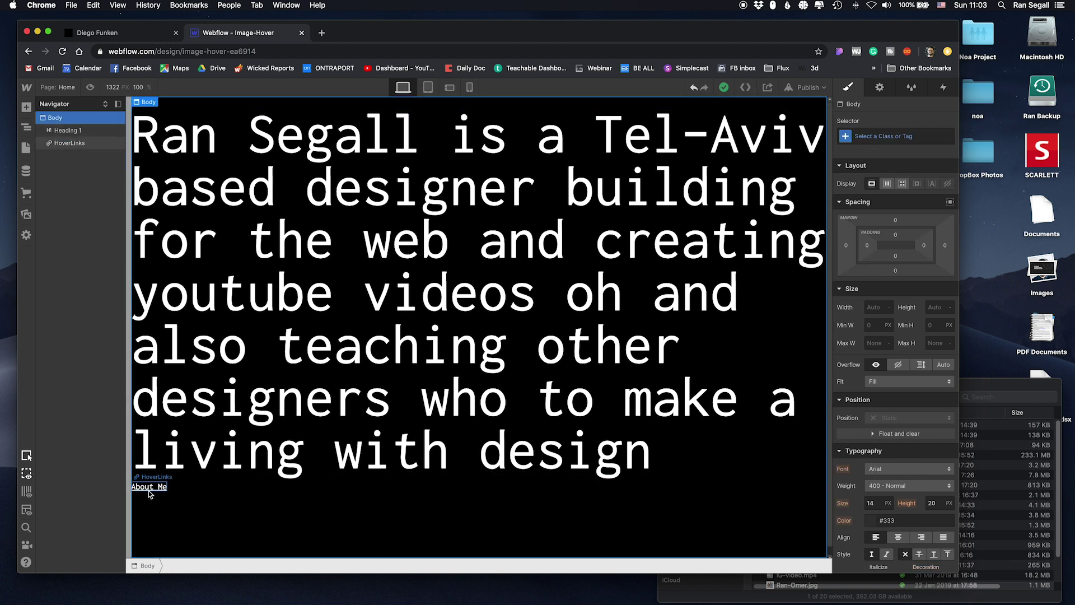
left_click(149, 486)
left_click(923, 143)
type("1")
key("Return")
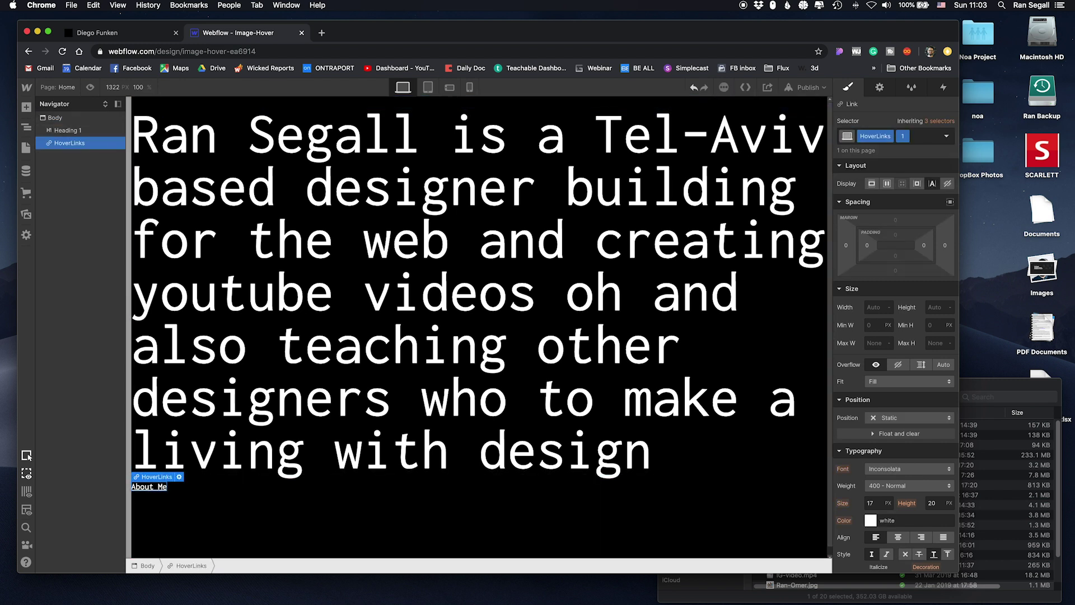
- Make the About Me link absolutely positioned, pinned top-left, with a 50 px top offset
left_click(908, 417)
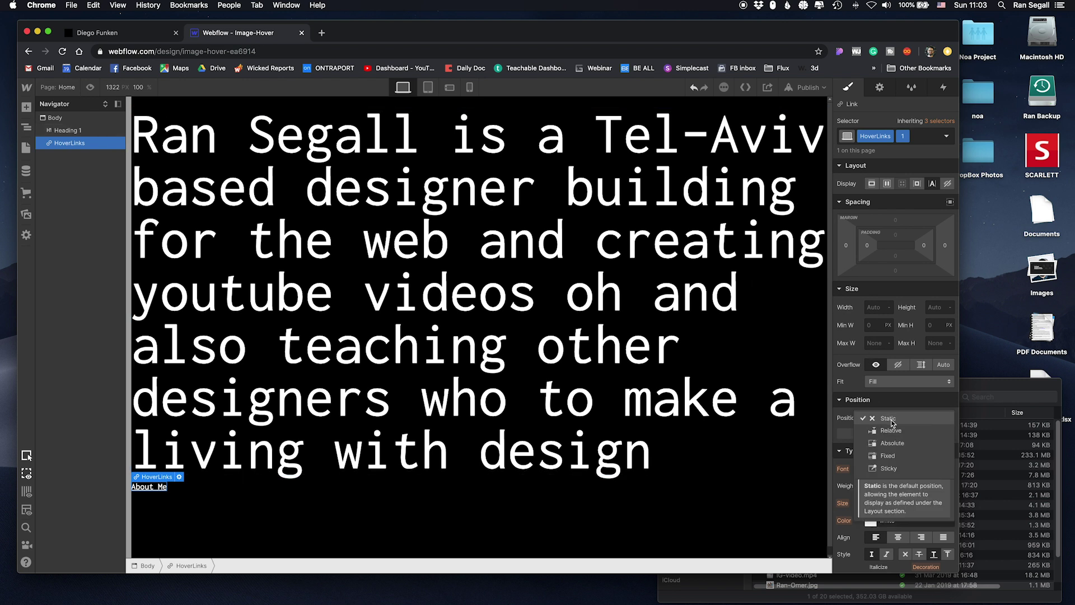
left_click(908, 443)
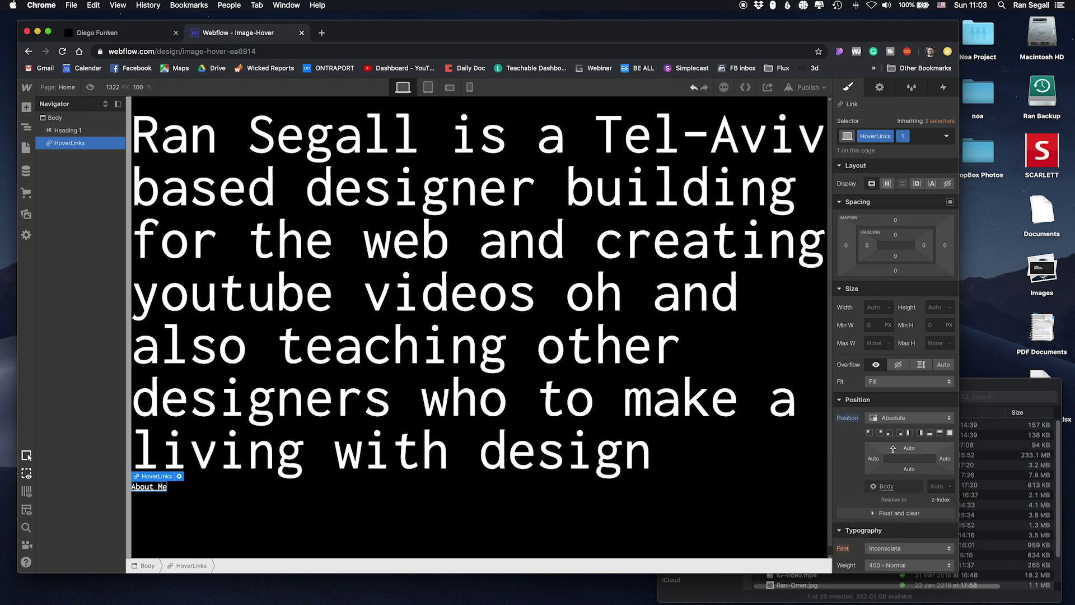
left_click(869, 433)
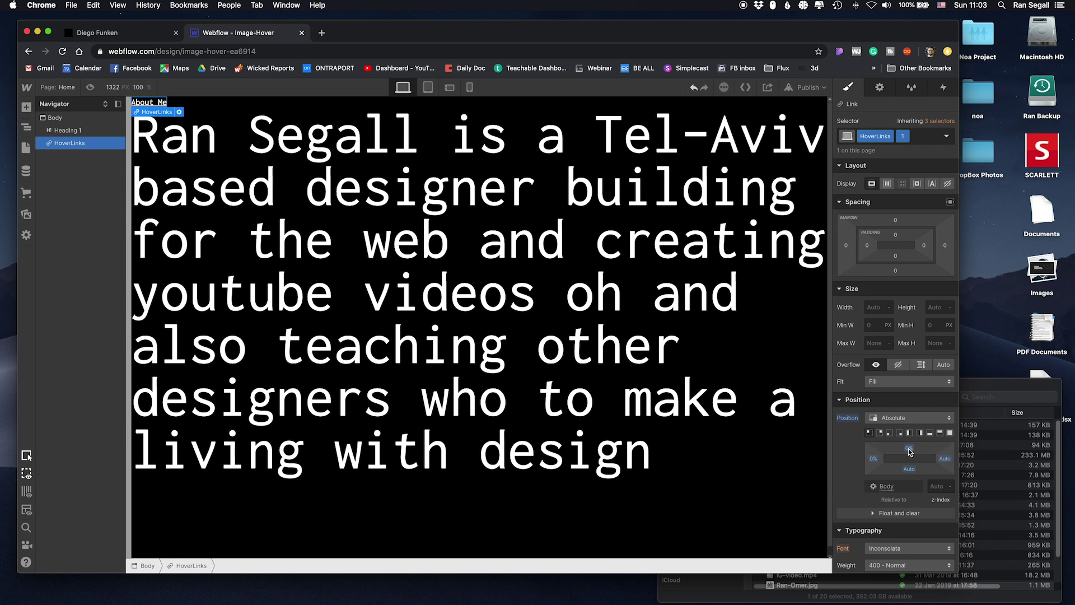
left_click_drag(909, 448, 938, 457)
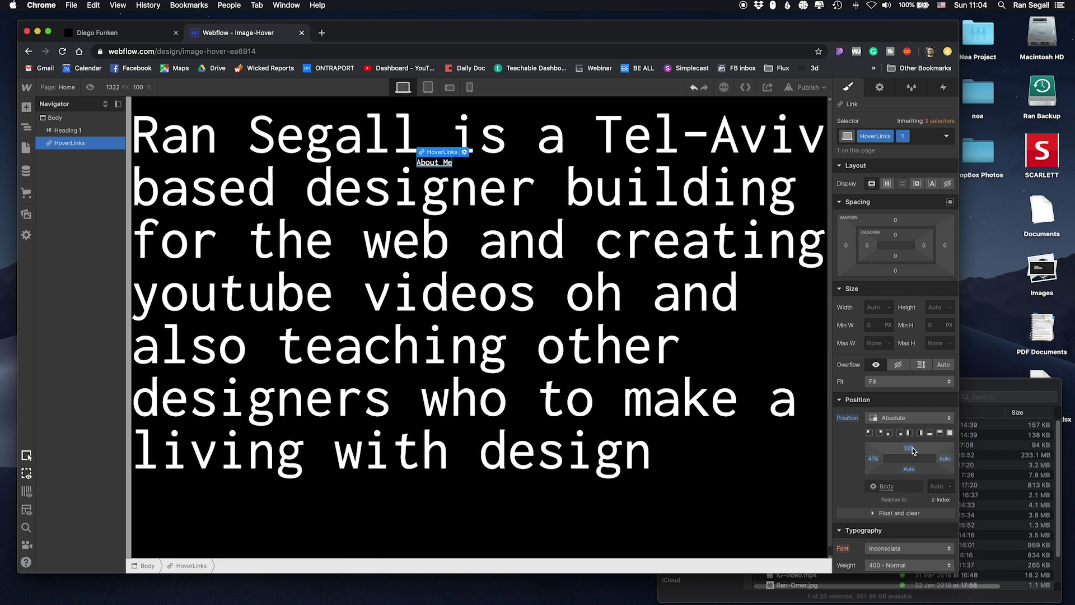
left_click(909, 450)
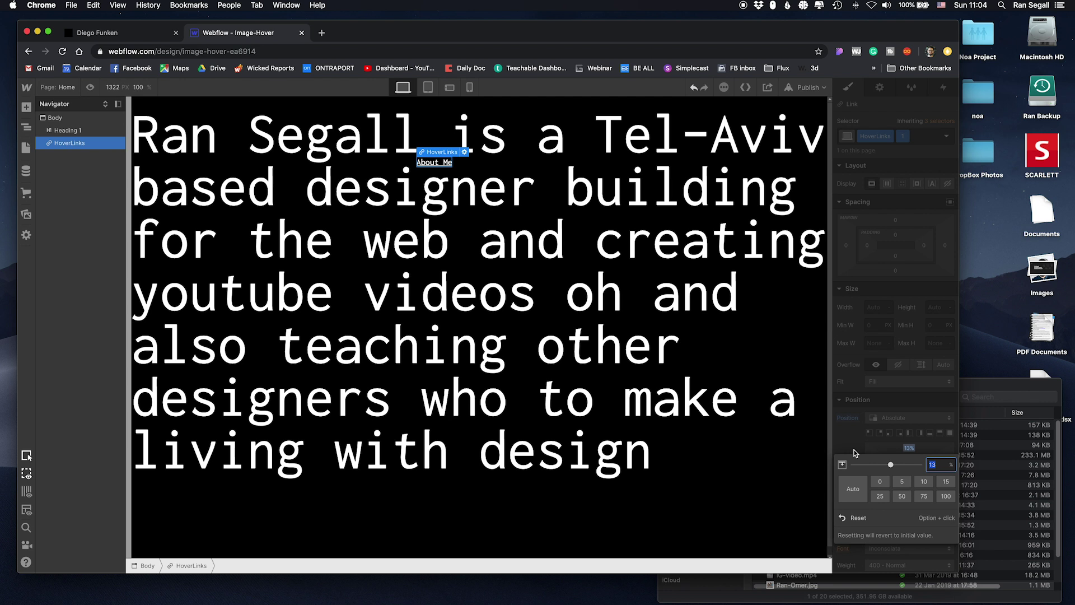
key("Return")
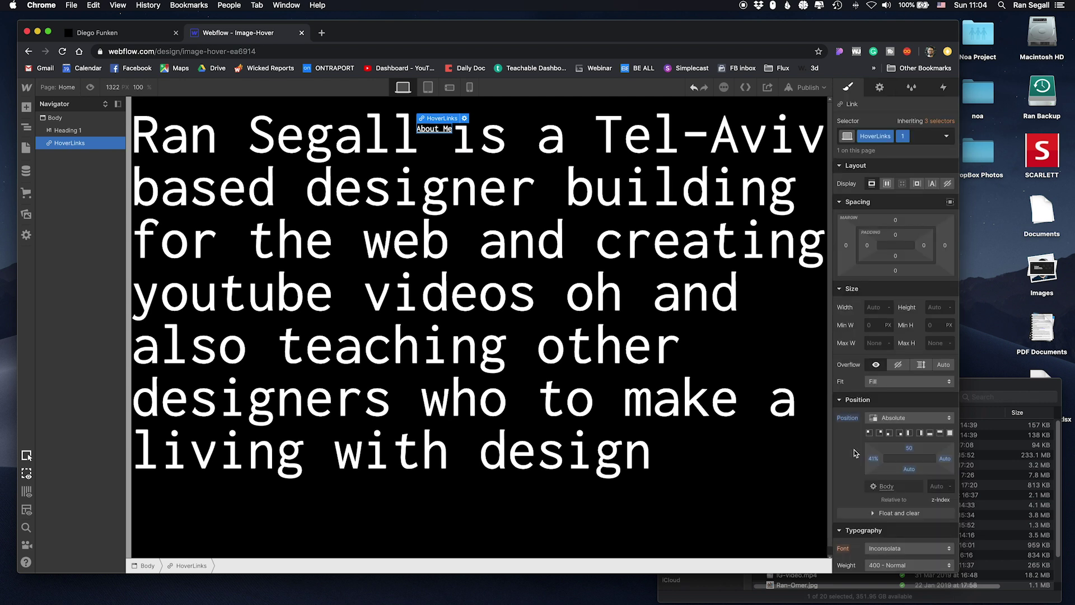
- Scrub the offsets to about 116 px top and 441 px left, beneath the surname
left_click_drag(900, 450, 903, 540)
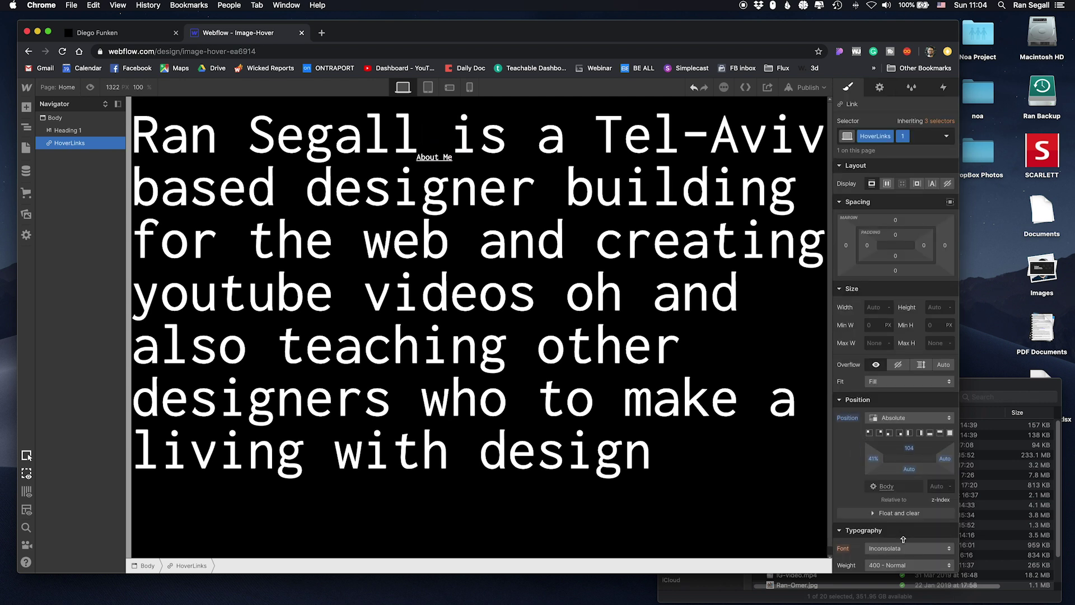
left_click(875, 459)
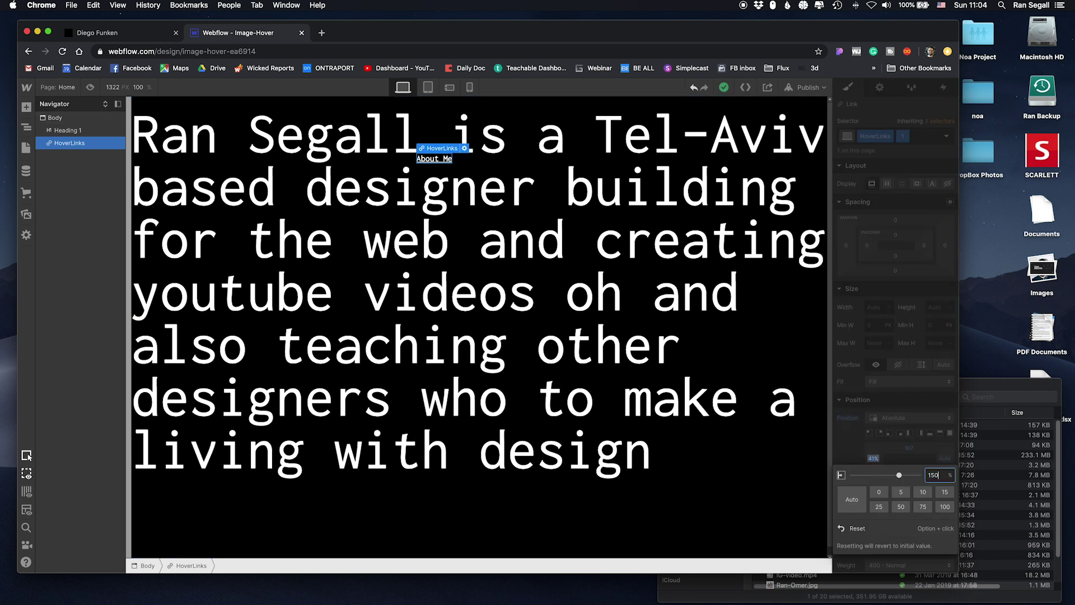
key("Return")
left_click_drag(873, 459, 1050, 437)
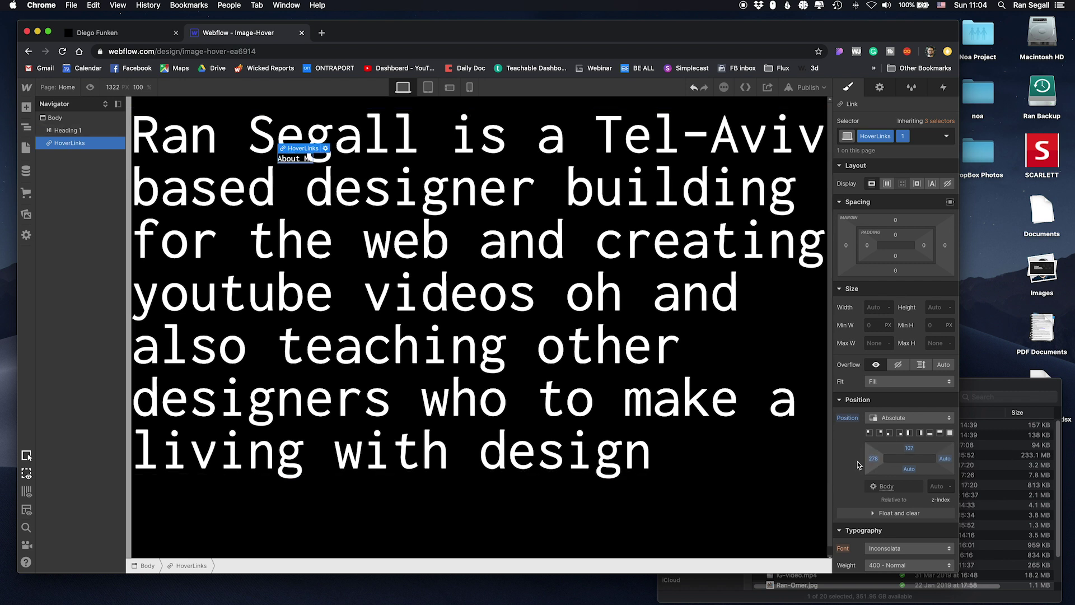
left_click_drag(872, 461, 994, 458)
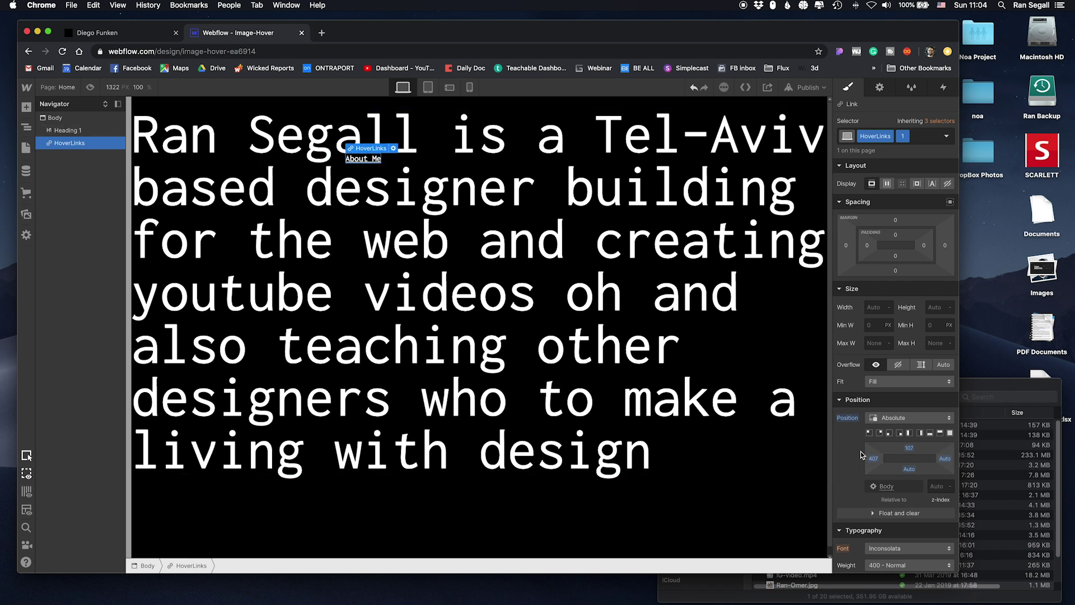
left_click_drag(862, 452, 915, 460)
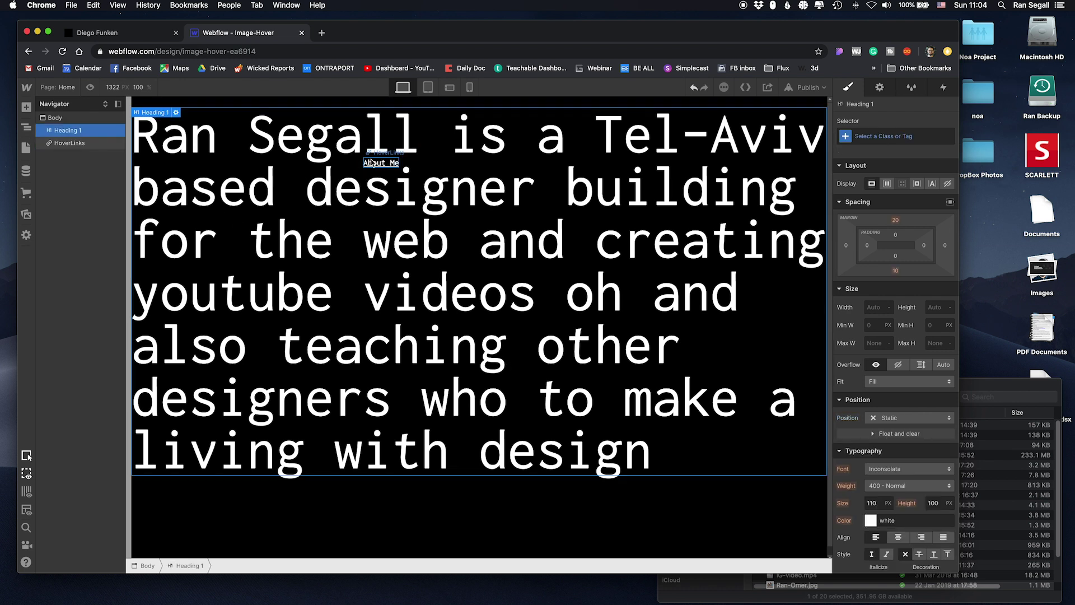
left_click(493, 515)
left_click(124, 34)
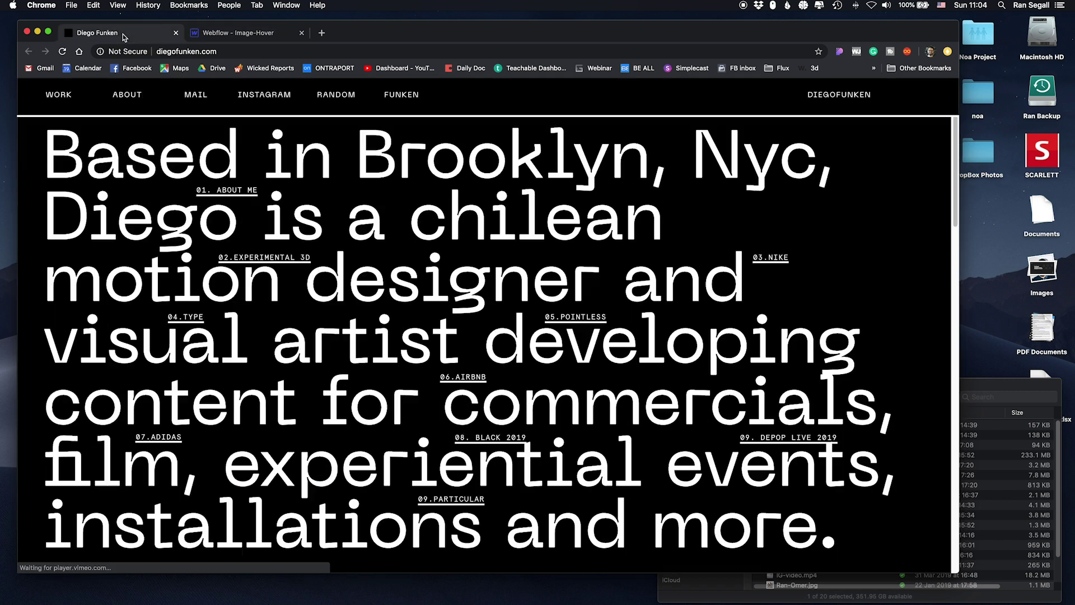
mouse_move(247, 194)
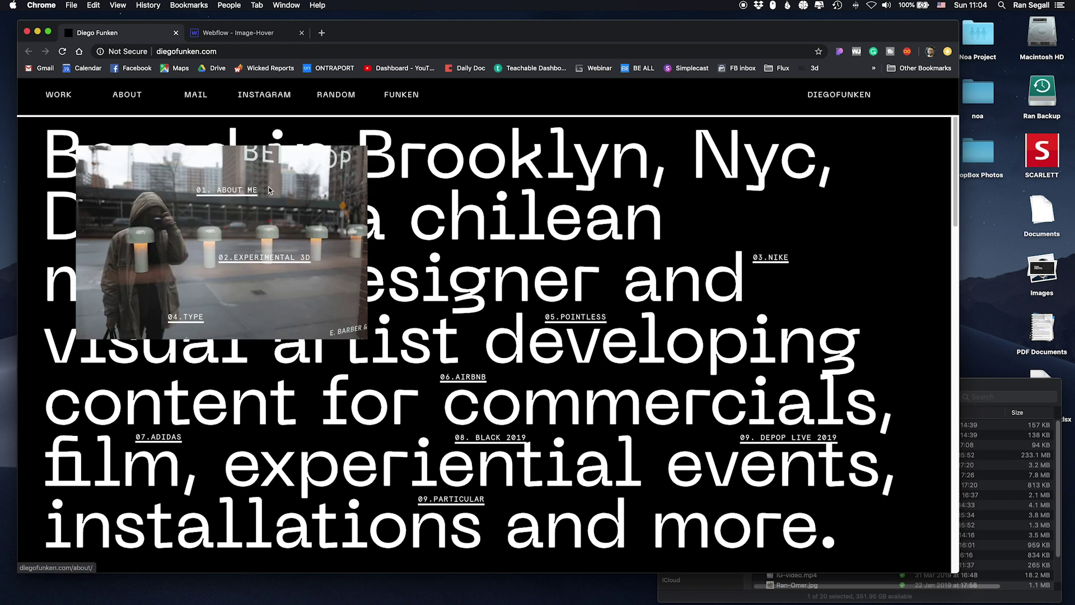
left_click(261, 35)
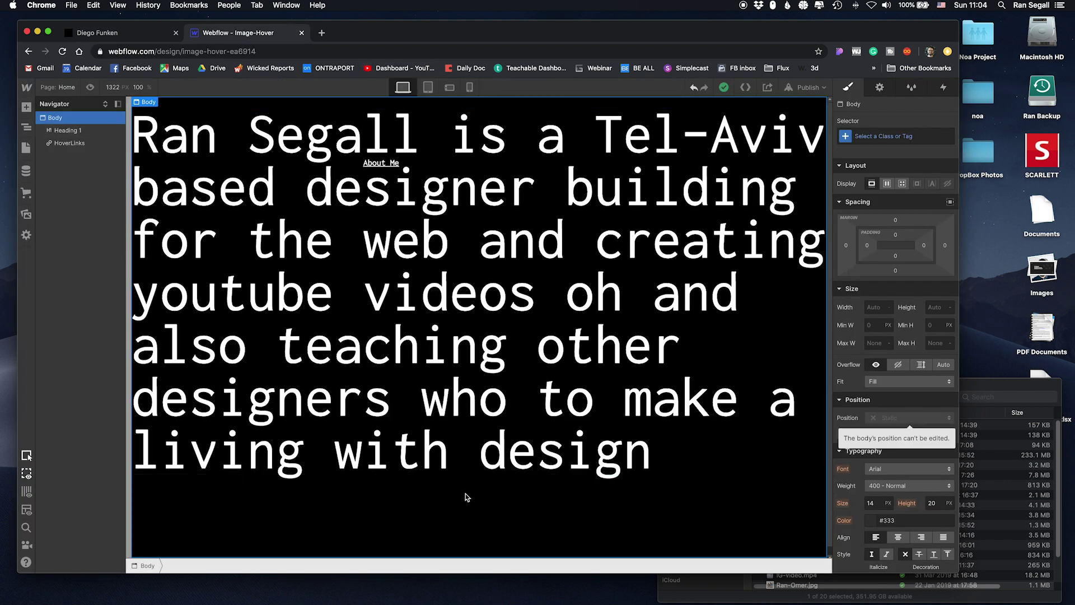
- Upload the speaker photo from the IG folder and place it as an Image below the heading
left_click(459, 262)
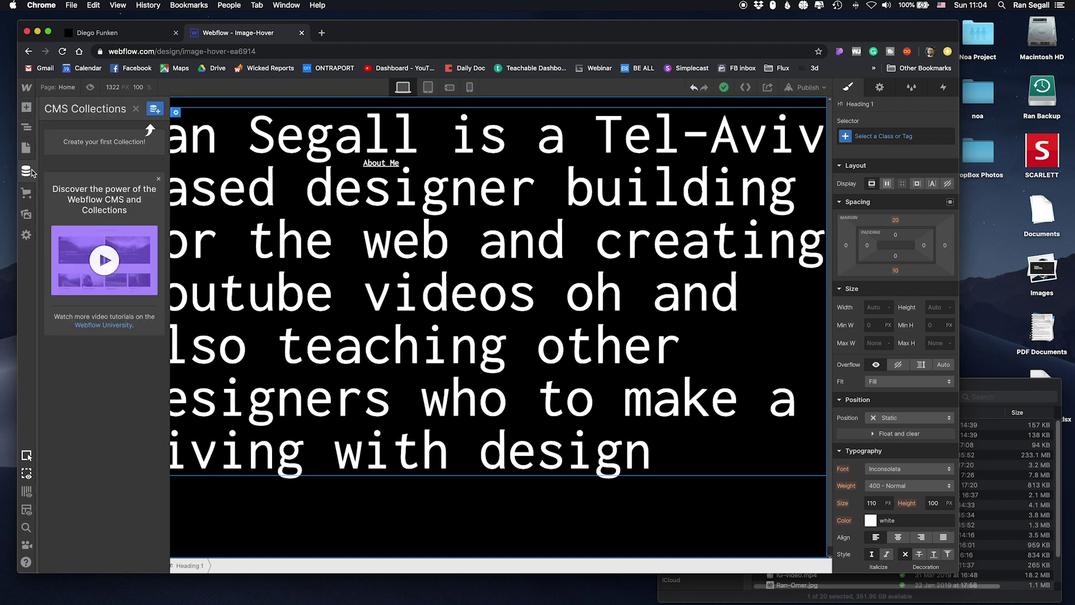
mouse_move(26, 214)
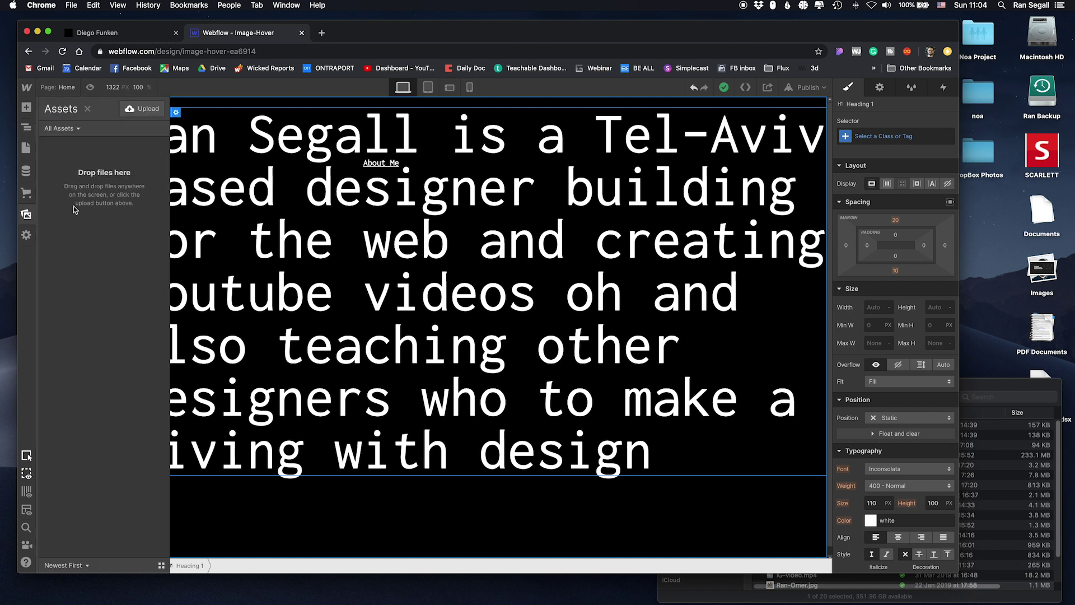
left_click(151, 108)
key("super+Tab")
key("super+Tab")
key("super+Tab")
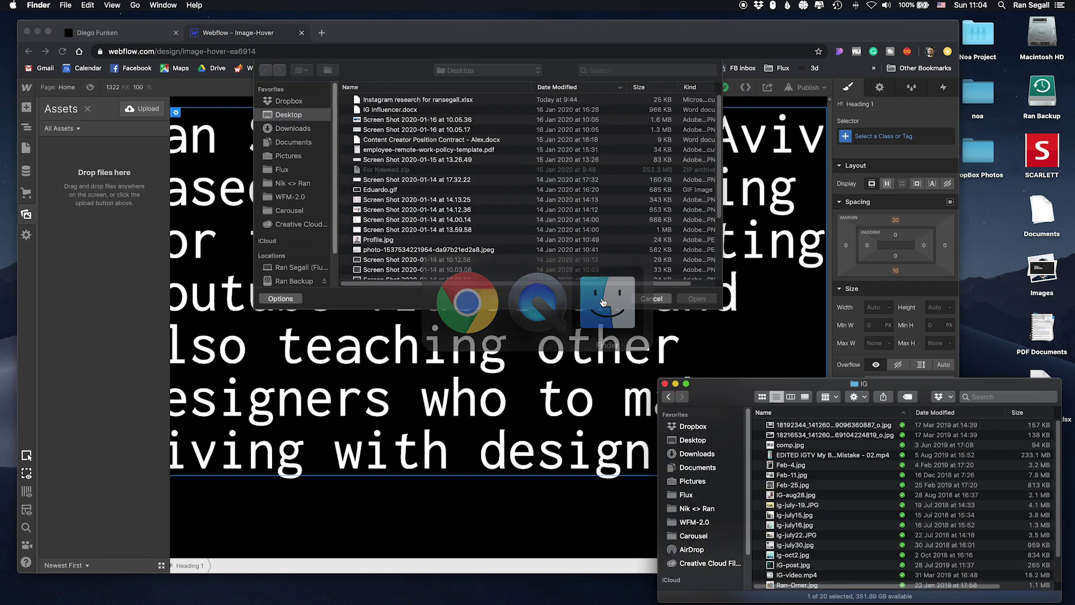
left_click_drag(820, 439, 488, 196)
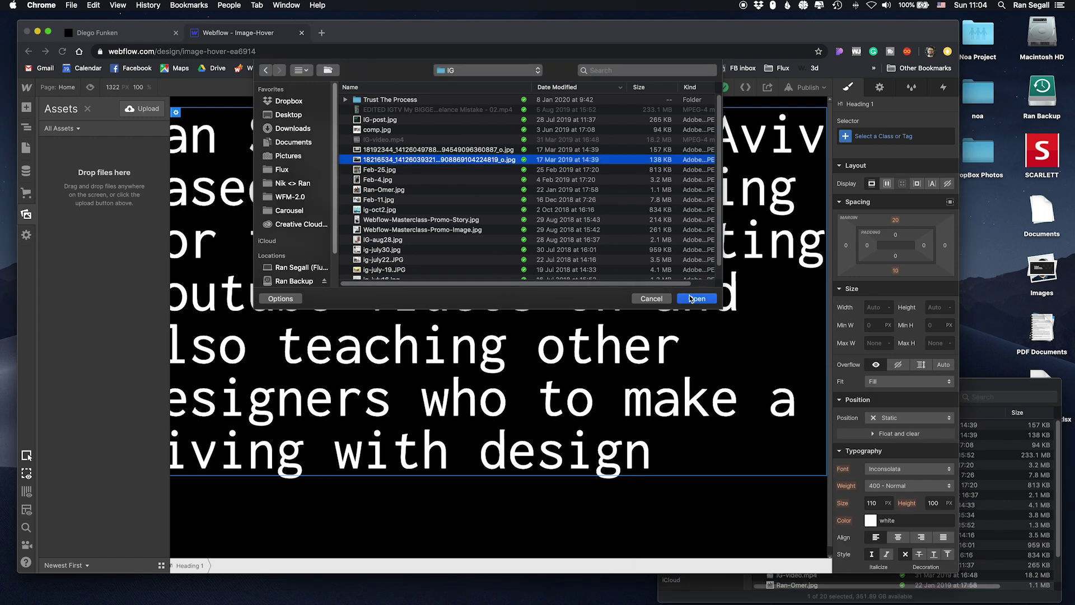
left_click(692, 298)
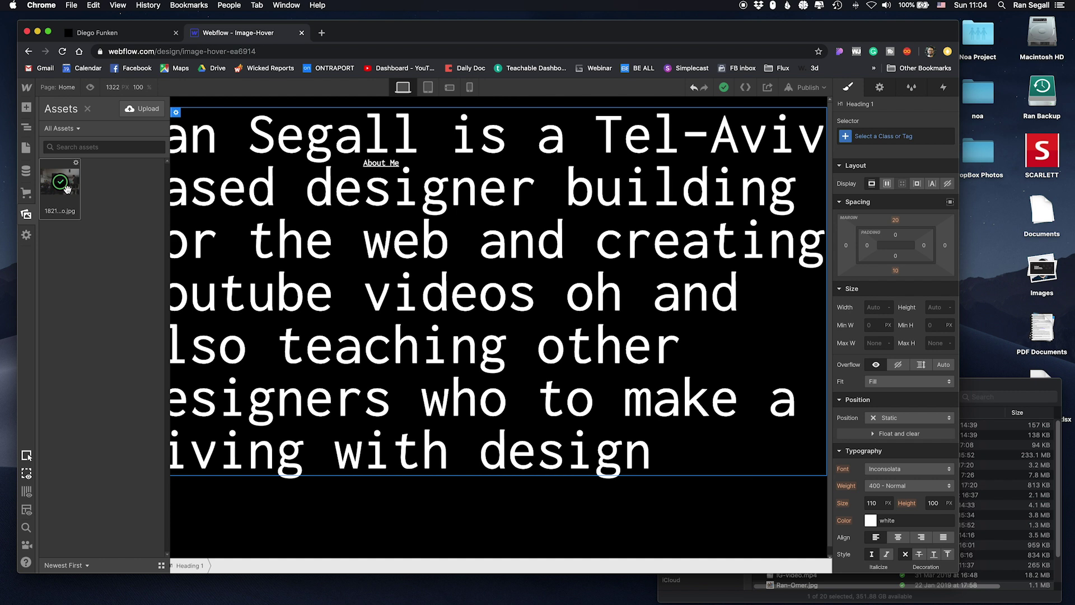
left_click_drag(66, 189, 259, 475)
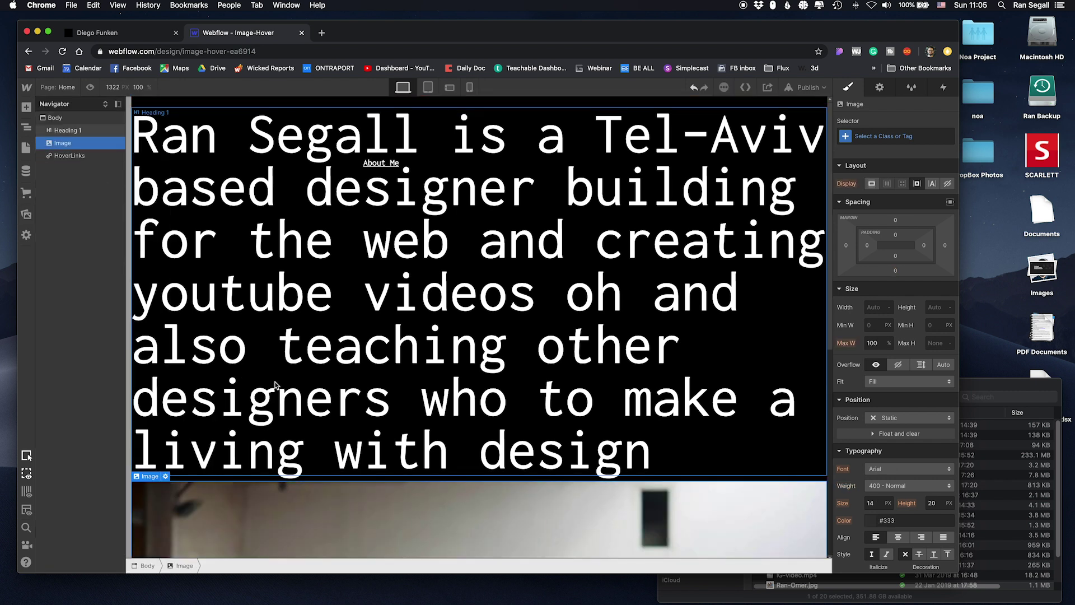
left_click(899, 135)
- Give the image class Image1 and a width of 450 px
type("Iamge")
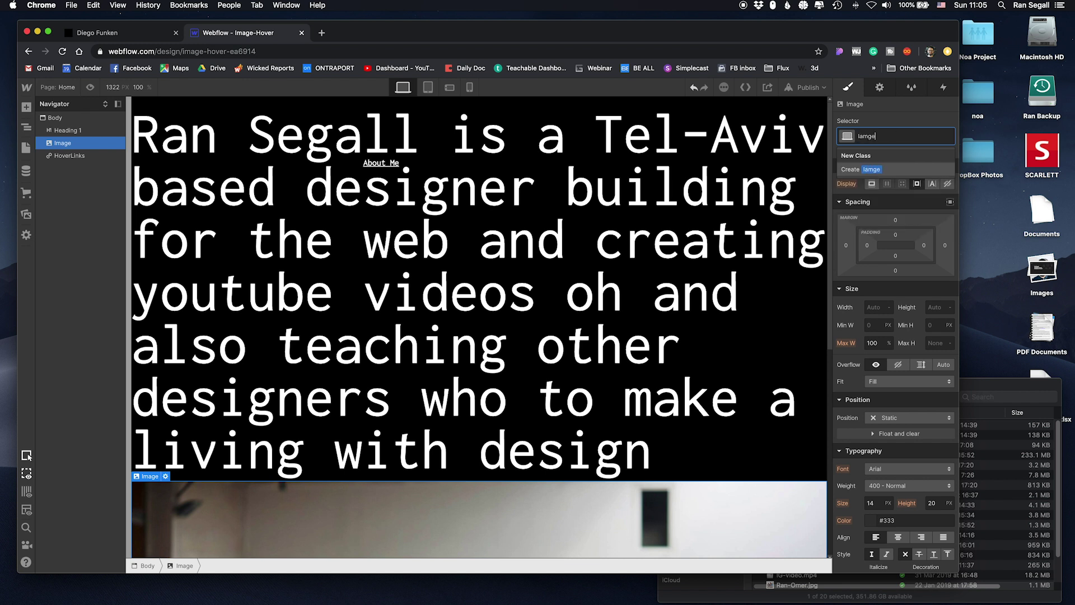
type("1")
key("BackSpace")
key("BackSpace")
key("BackSpace")
key("BackSpace")
key("BackSpace")
type("mag")
key("Return")
left_click(874, 309)
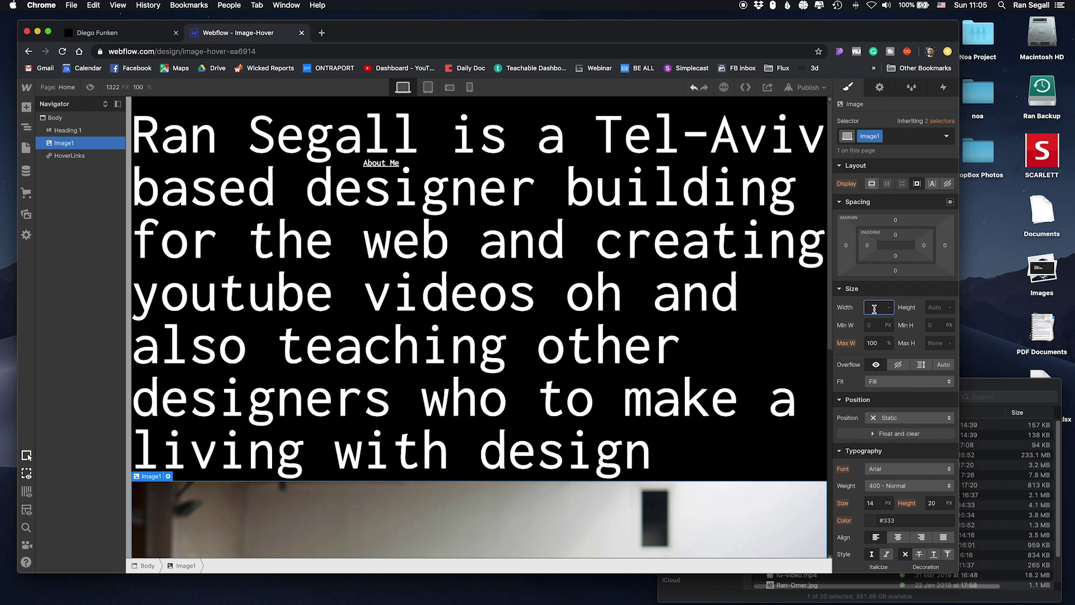
type("450")
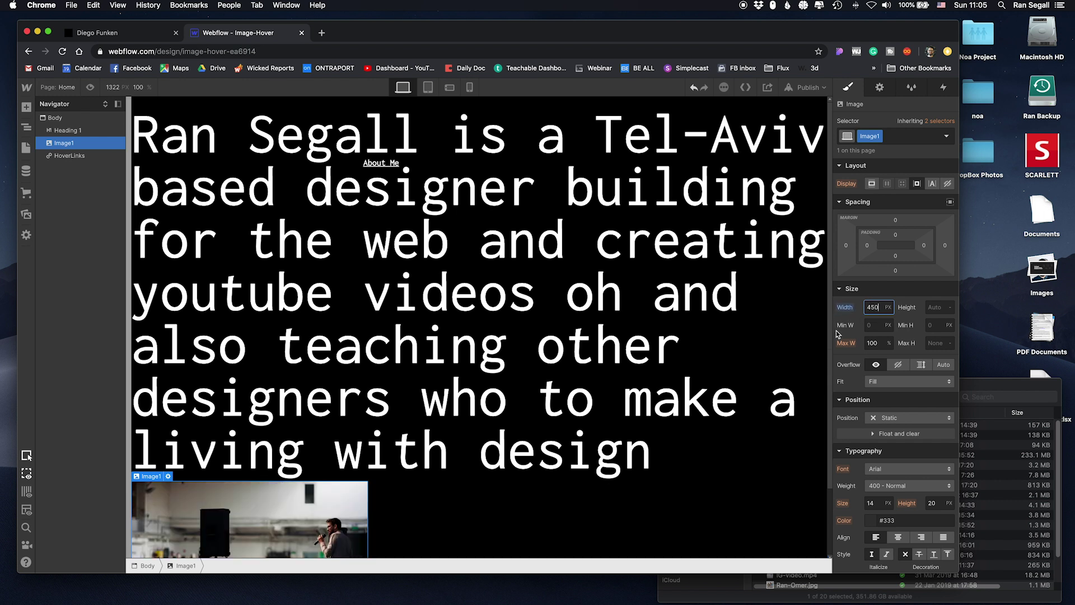
- Position the image absolutely at about 150 px top and left, then set Display to None
left_click(882, 417)
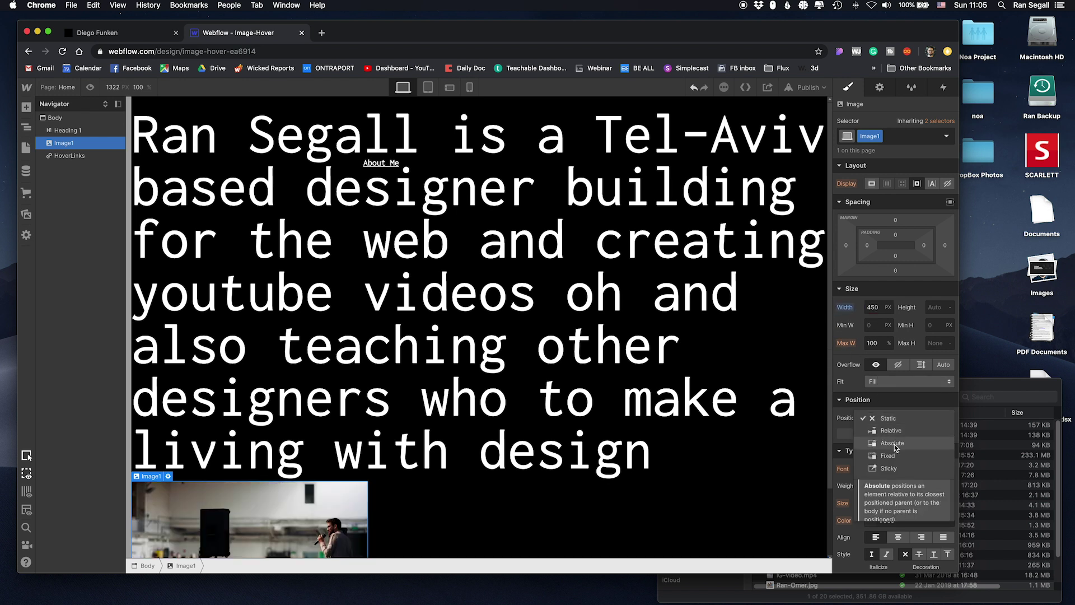
left_click(892, 443)
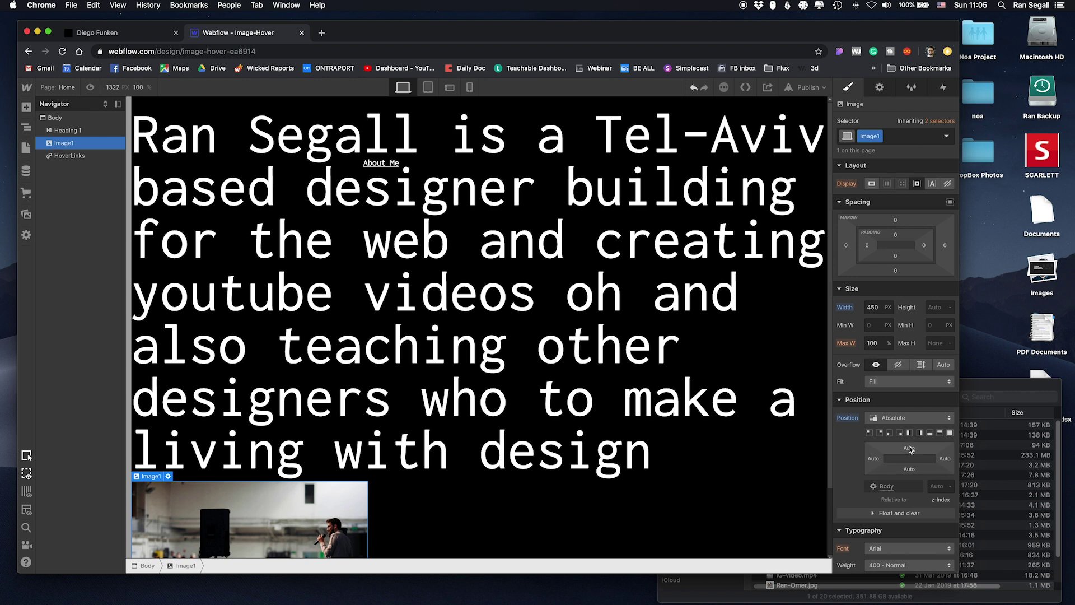
left_click(908, 448)
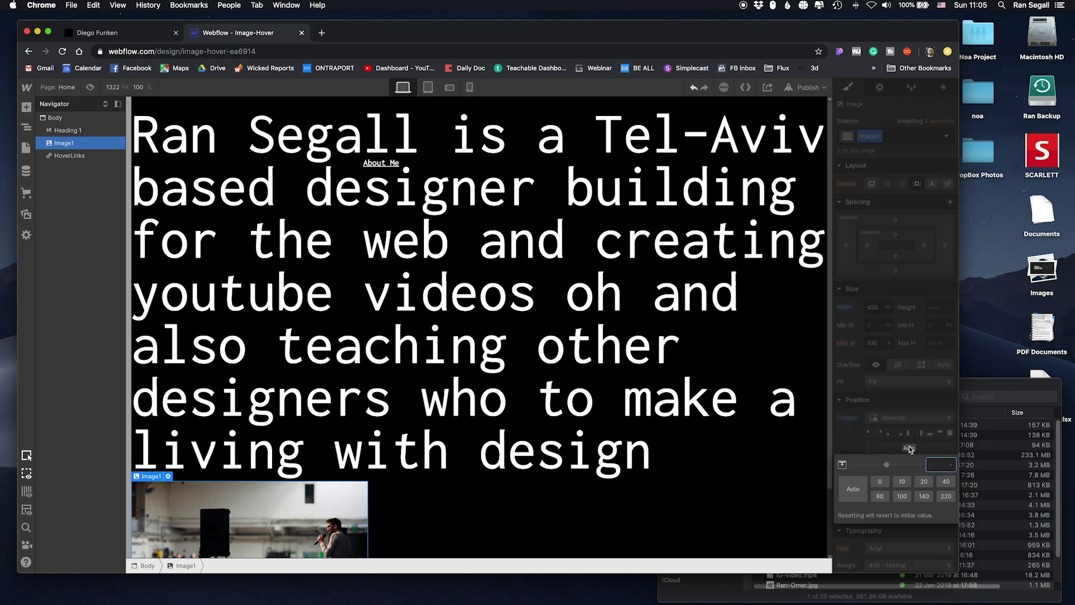
type("150")
key("Return")
left_click_drag(921, 463, 877, 465)
left_click(874, 460)
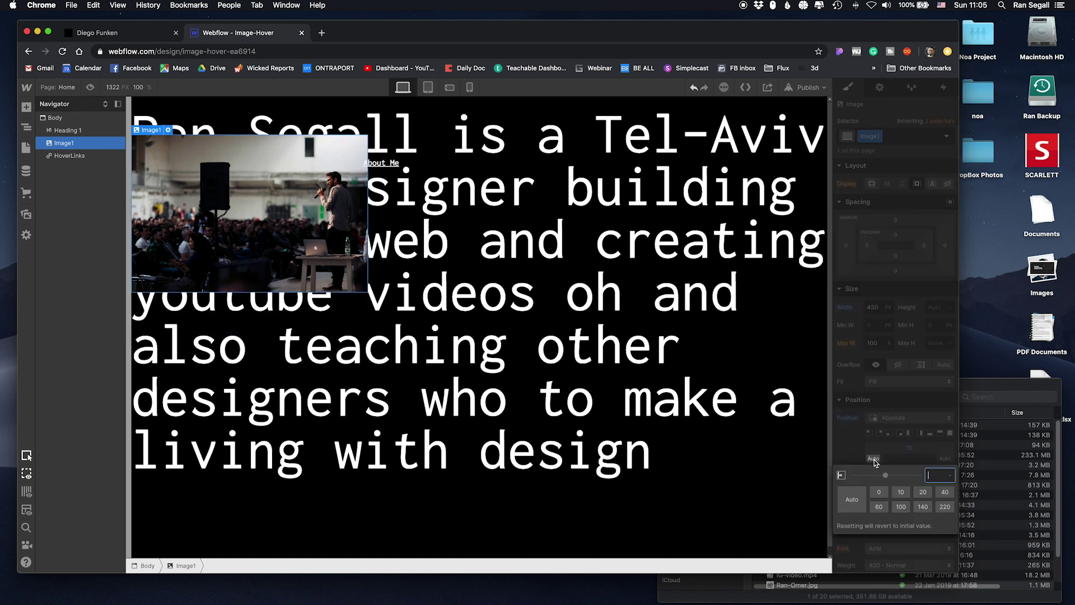
type("150")
key("Return")
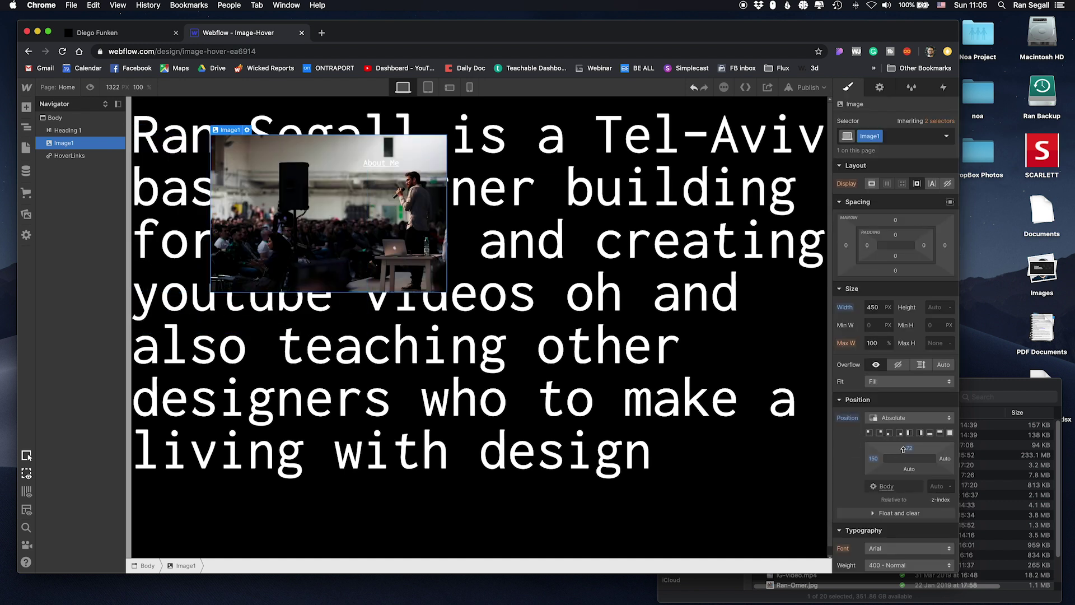
left_click_drag(909, 448, 700, 310)
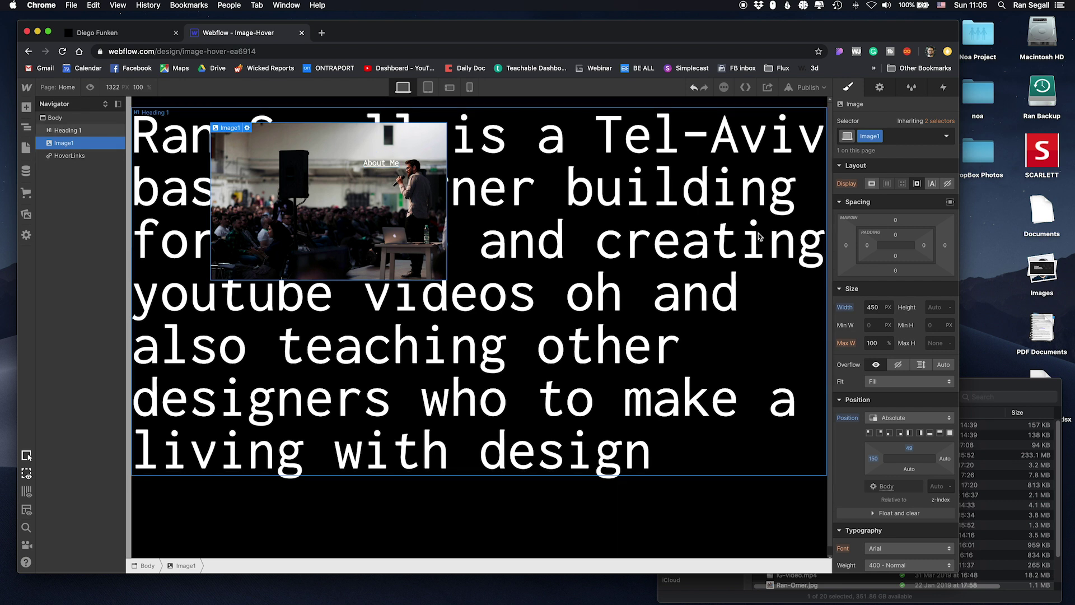
left_click(948, 184)
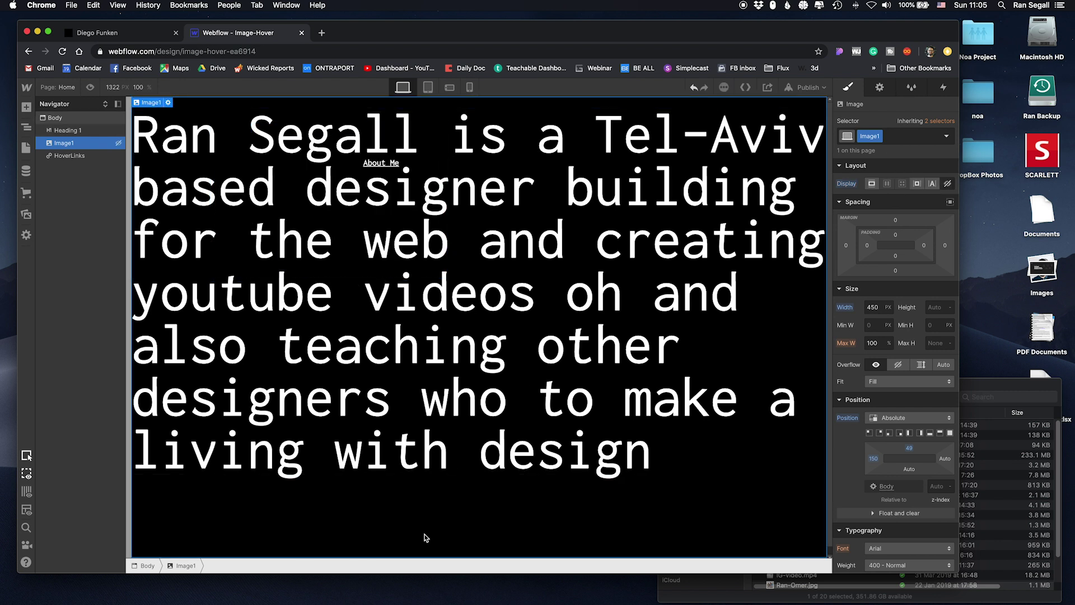
- Give the About Me link a Mouse hover trigger that starts a new 'About Hover' animation
left_click(388, 177)
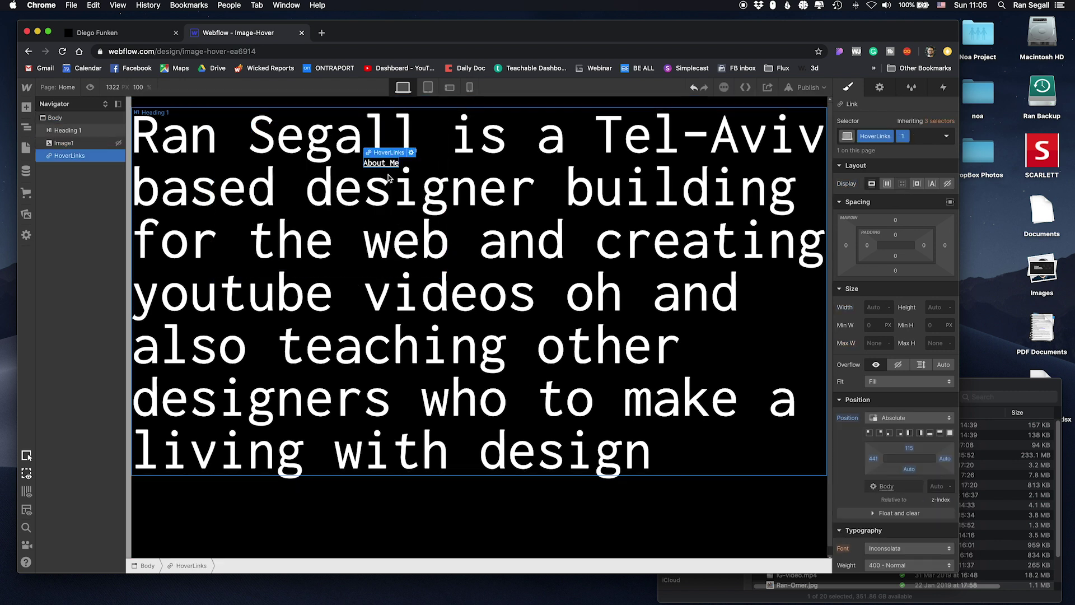
left_click(943, 87)
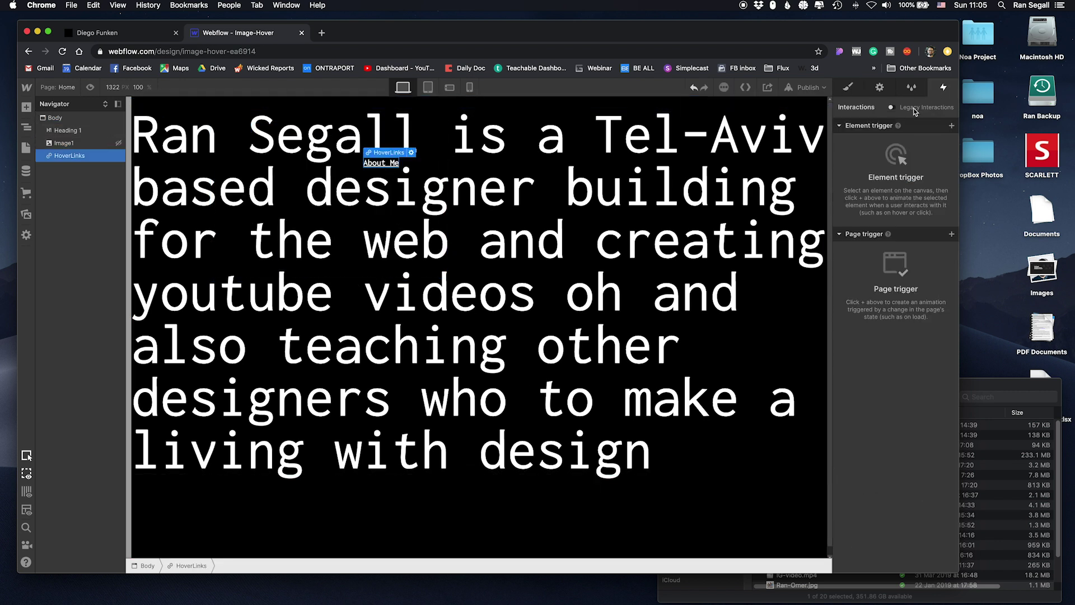
left_click(953, 127)
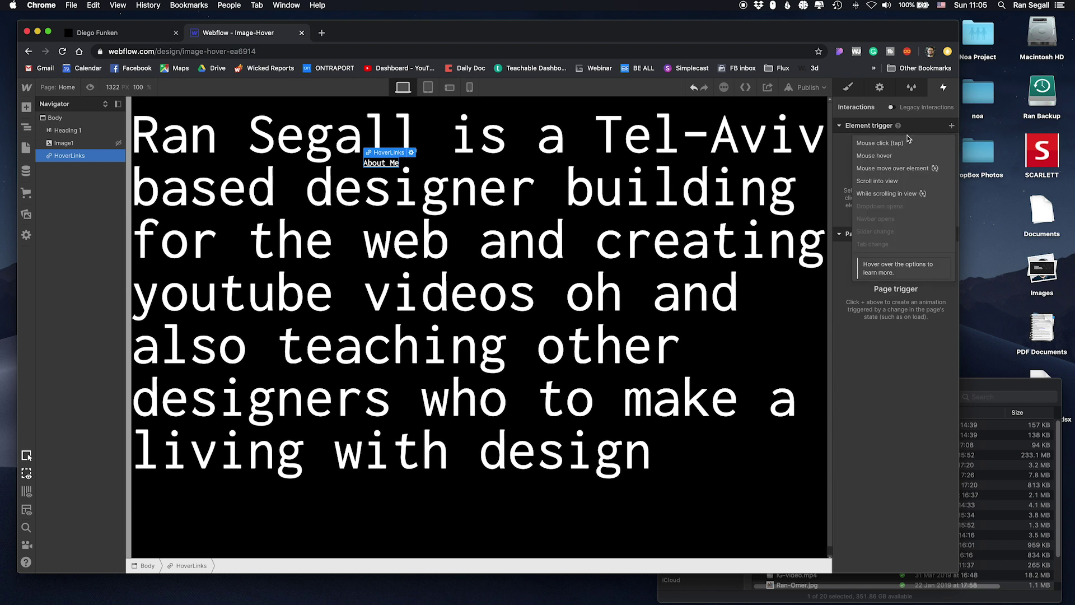
left_click(888, 159)
left_click(883, 183)
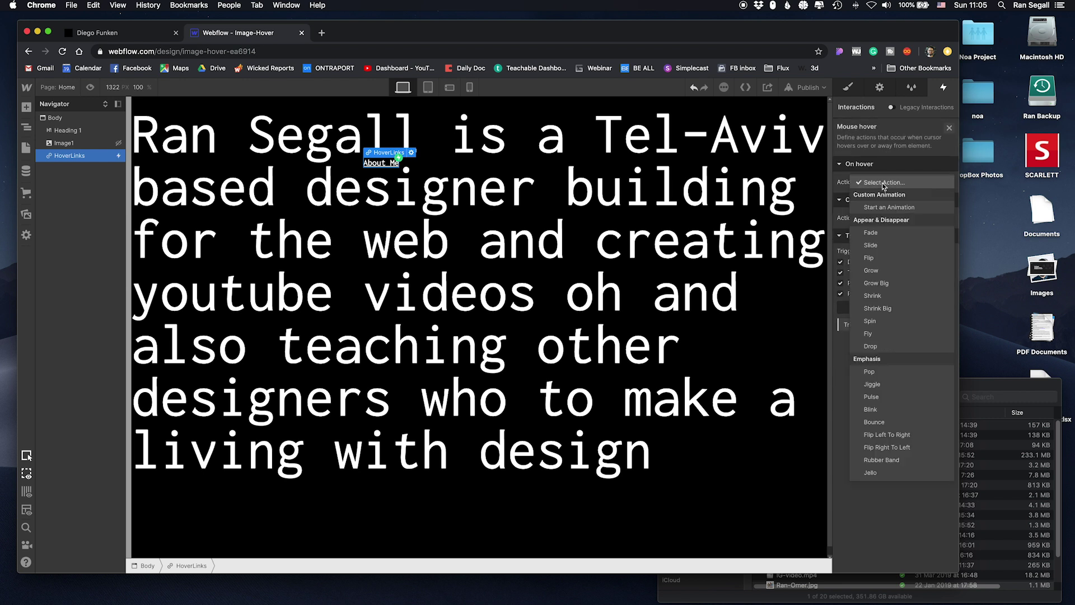
left_click(885, 213)
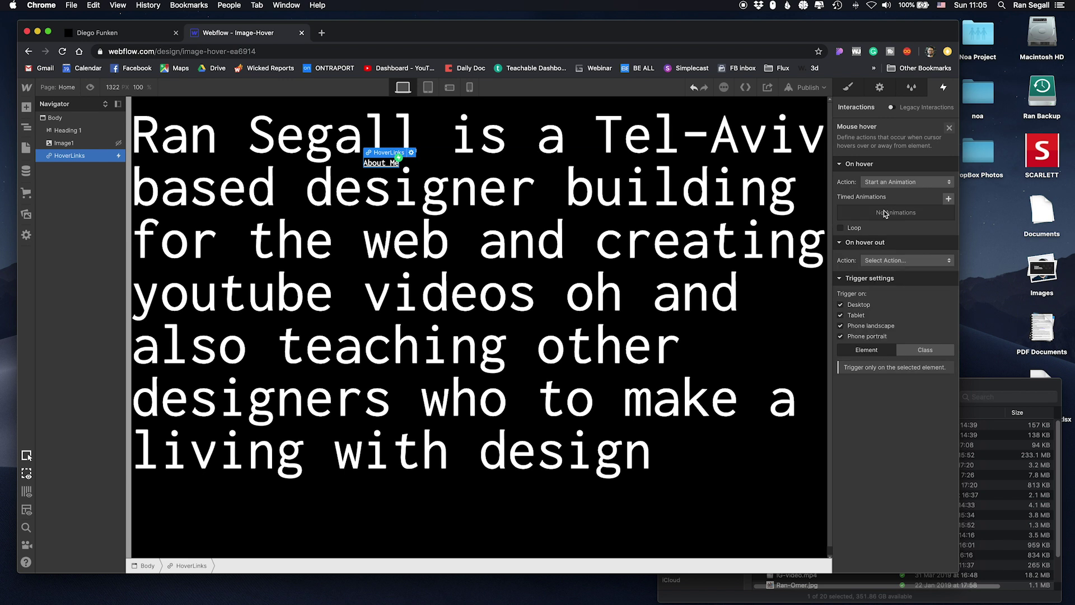
left_click(949, 198)
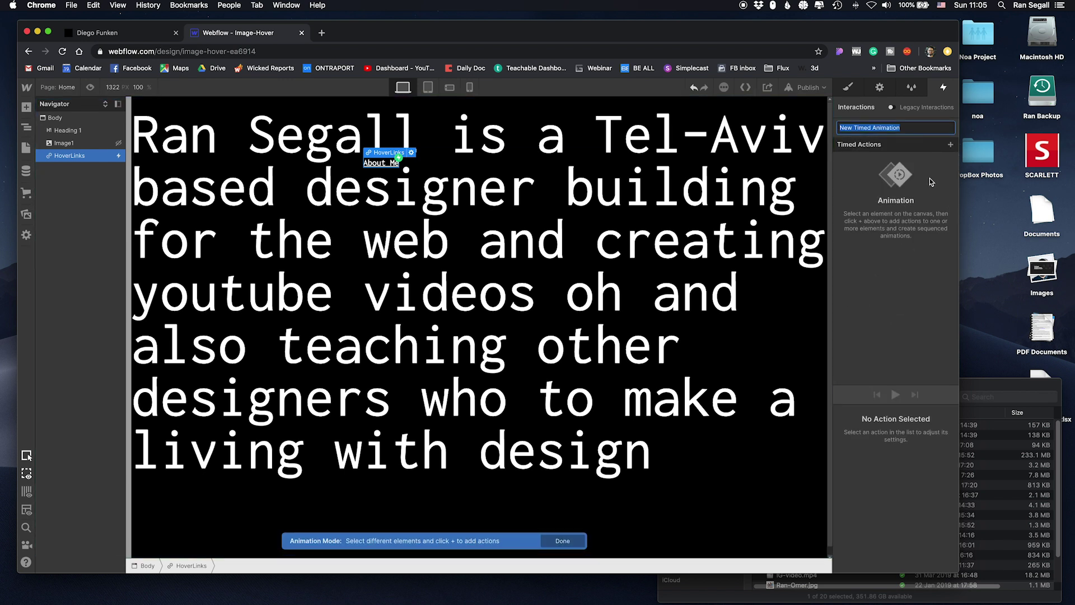
type("About Hover")
key("Return")
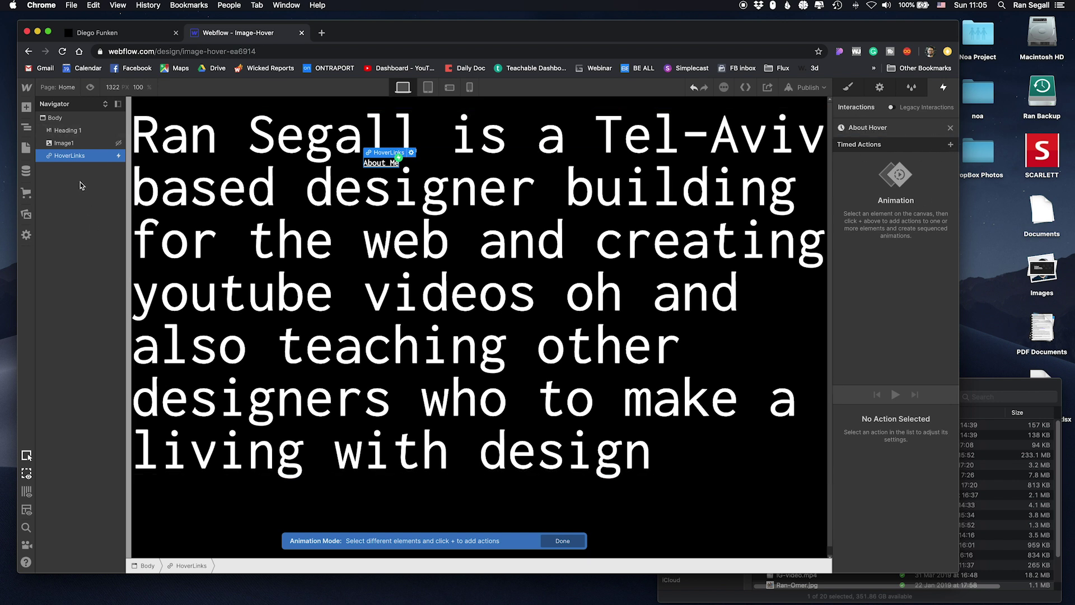
- Add a Hide/Show action setting Image1 to Display Block in About Hover
left_click(64, 143)
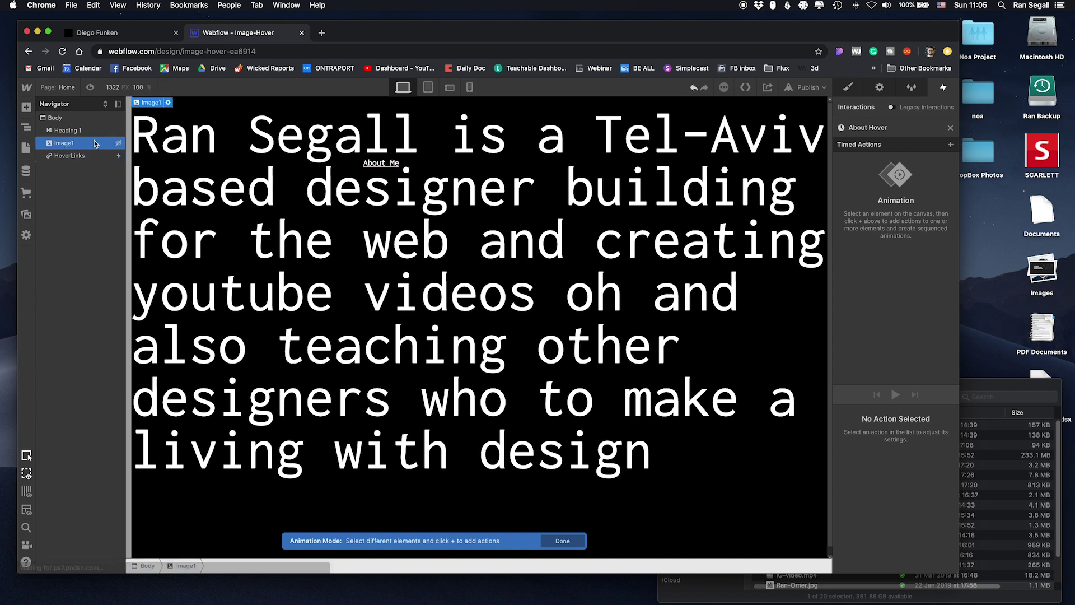
left_click(951, 144)
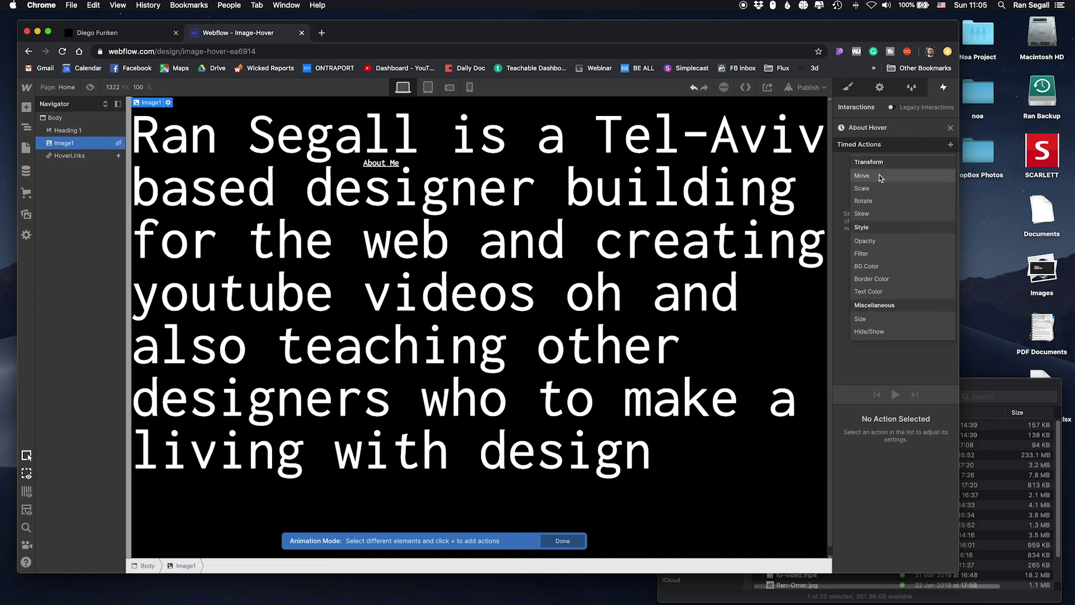
left_click(868, 332)
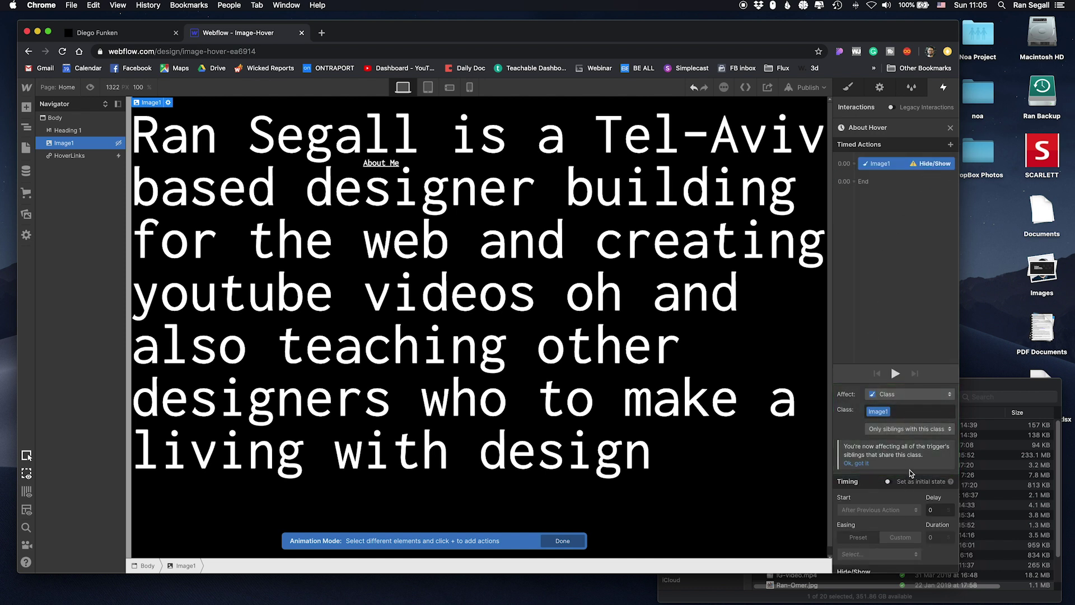
scroll(910, 472, "down", 1)
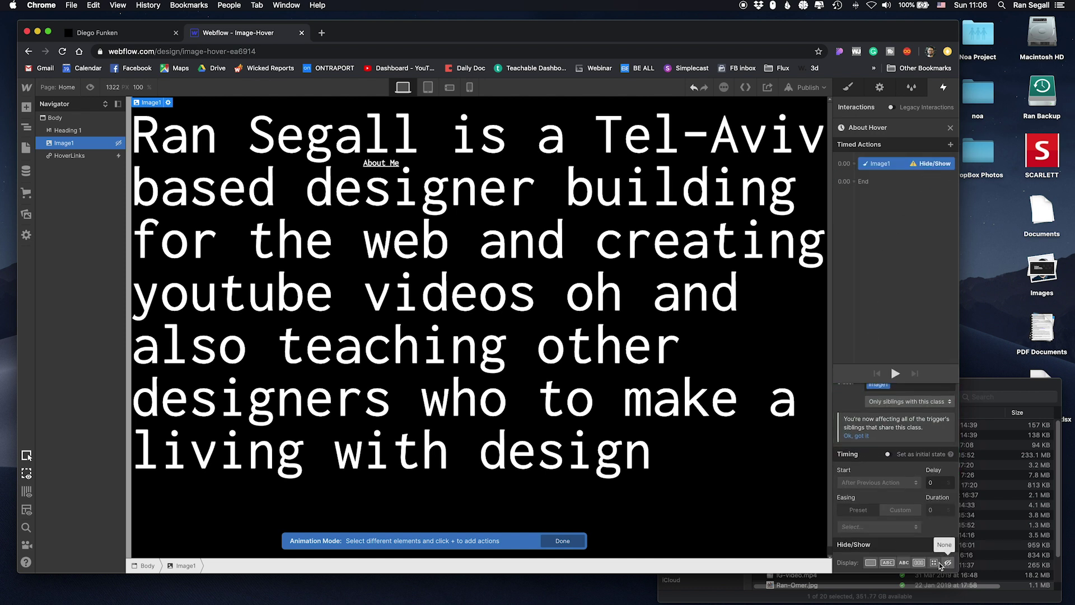
left_click(871, 562)
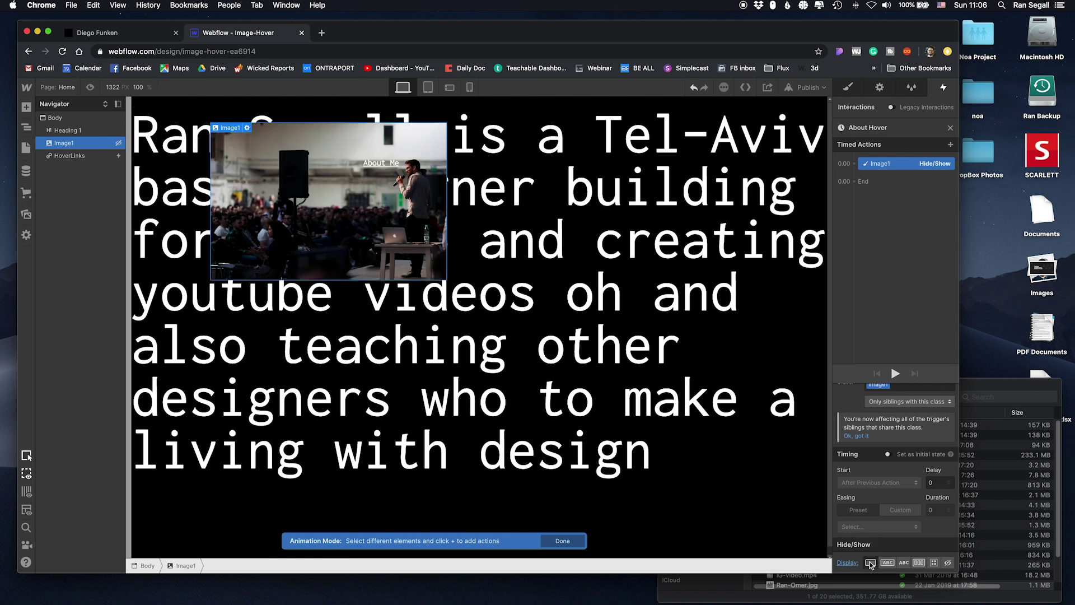
left_click(951, 129)
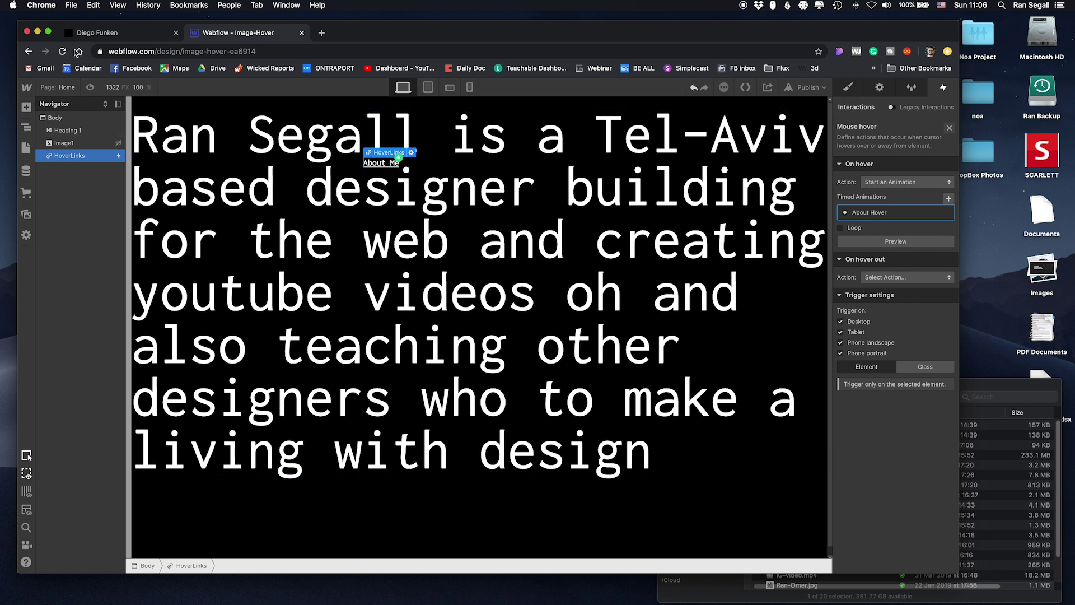
left_click(90, 88)
mouse_move(273, 168)
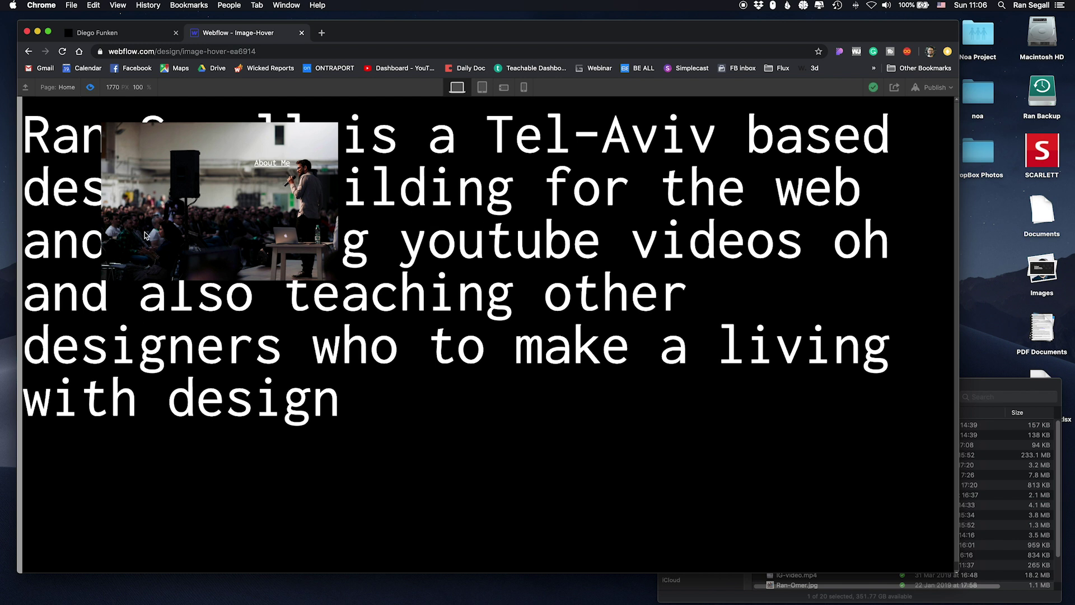
left_click(88, 88)
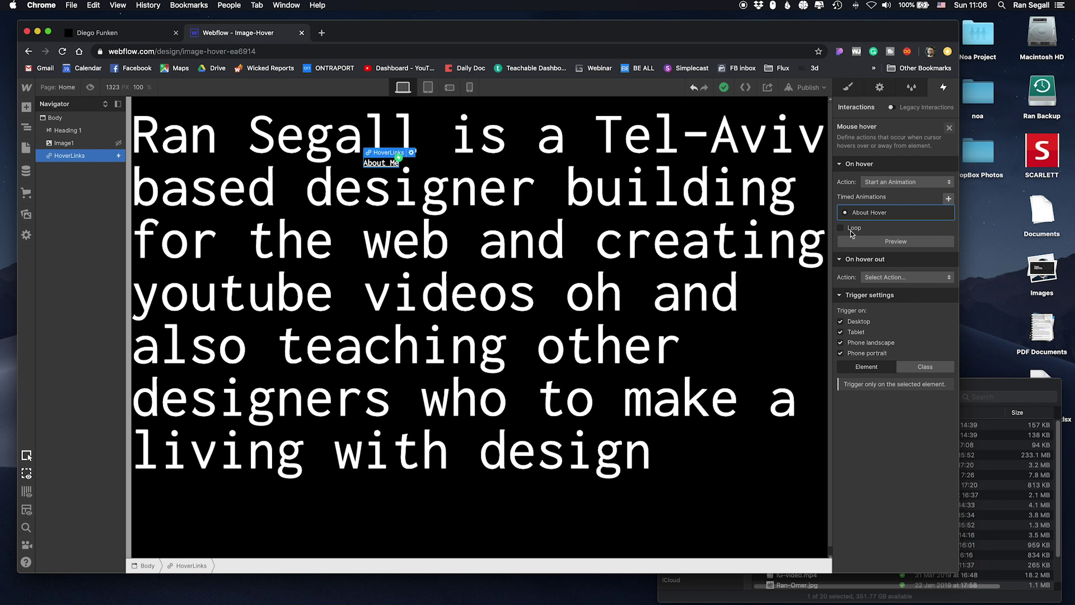
- Make On hover out start a new timed animation named 'About-Out'
left_click(885, 278)
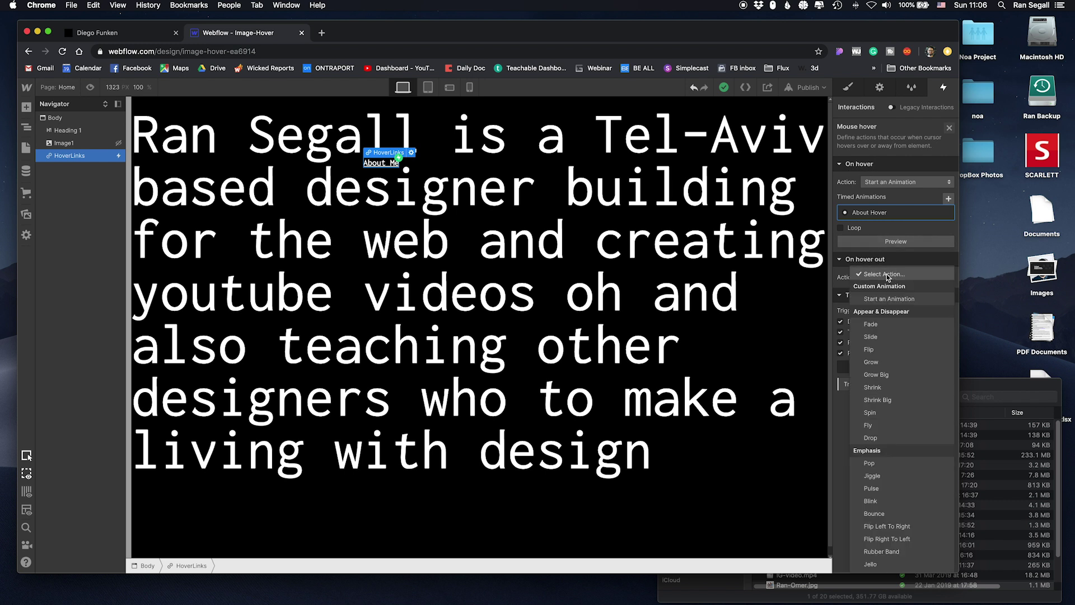
left_click(890, 303)
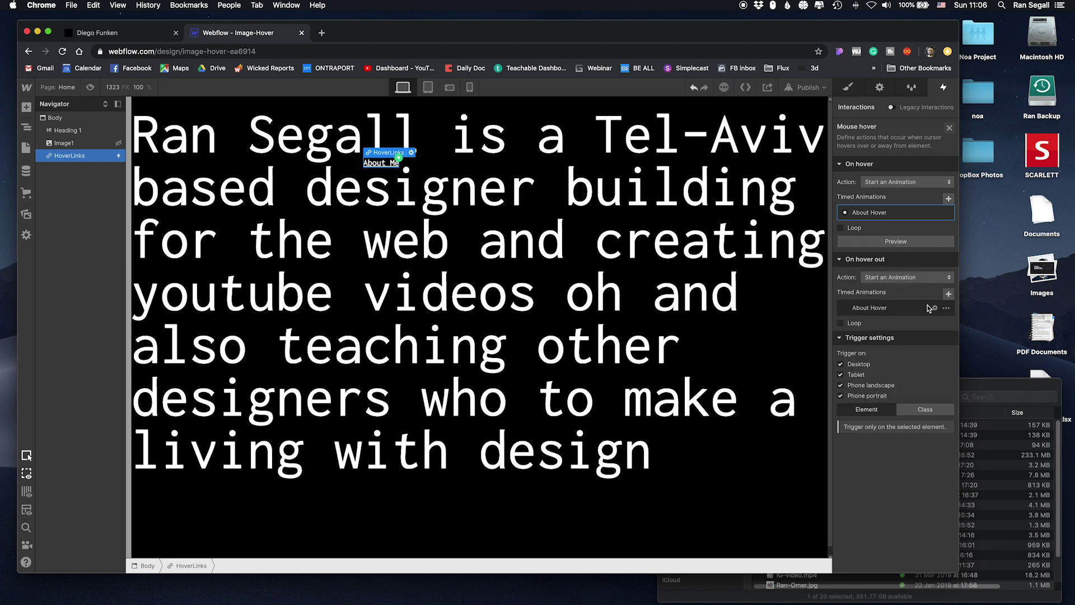
left_click(949, 294)
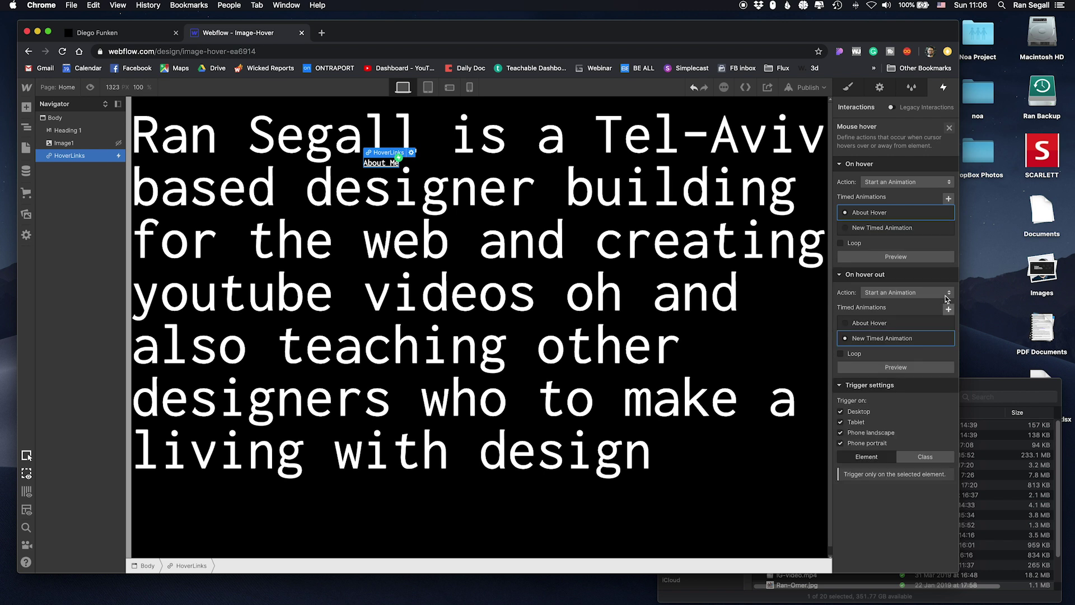
type("About-Out")
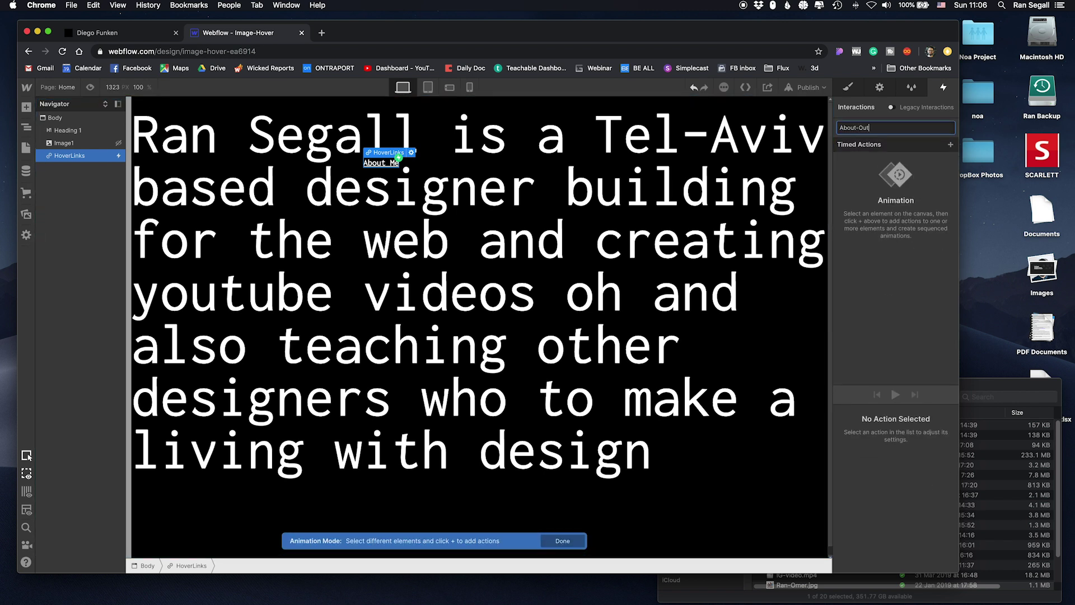
key("Return")
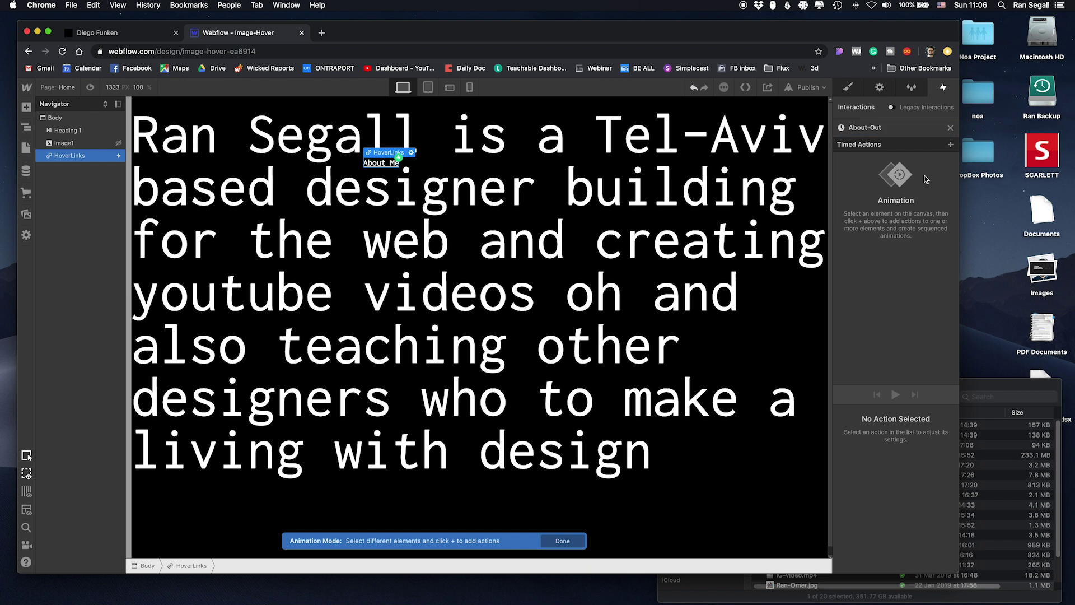
- Add a Hide/Show action setting Image1 to Display None in About-Out
left_click(58, 146)
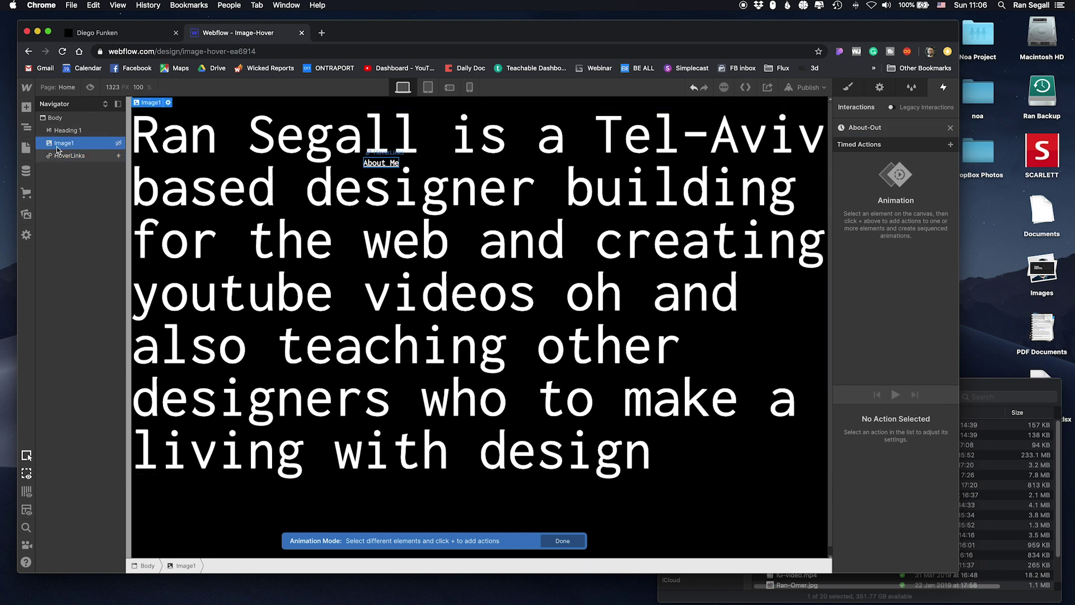
left_click(951, 146)
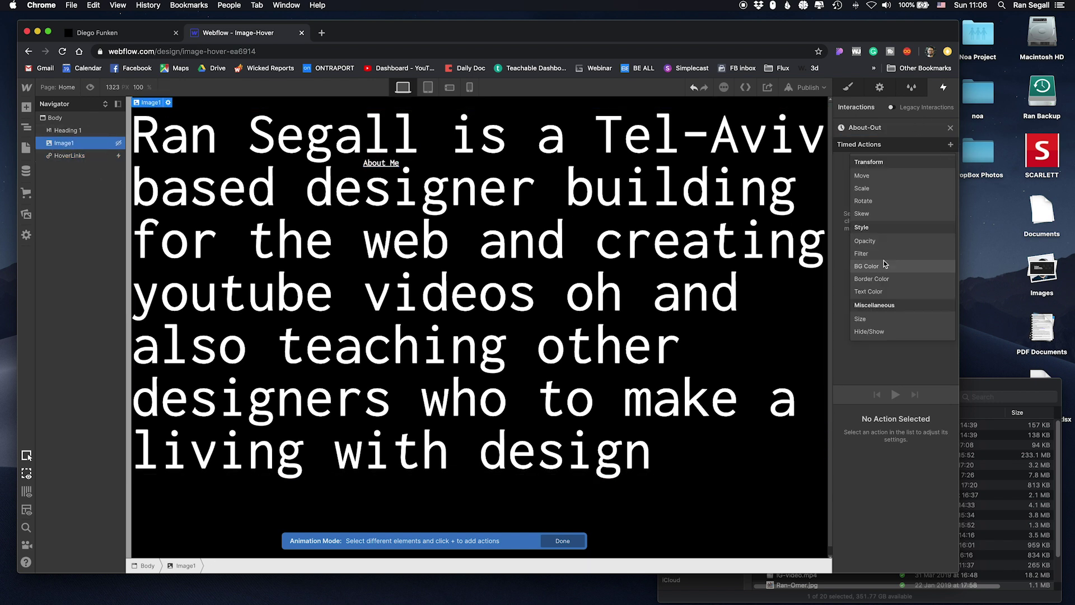
left_click(884, 331)
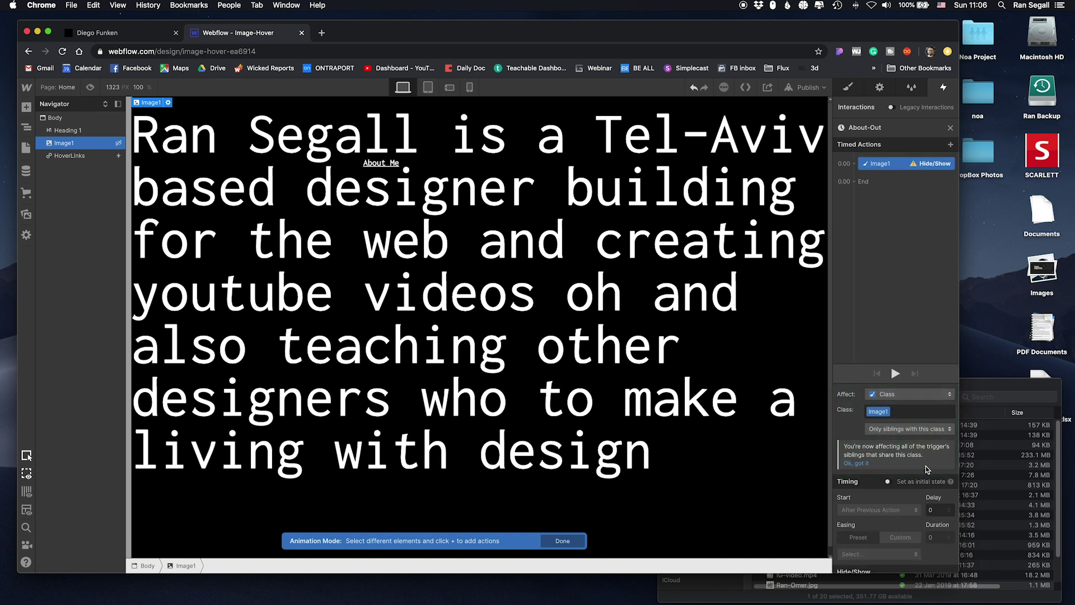
scroll(929, 462, "down", 1)
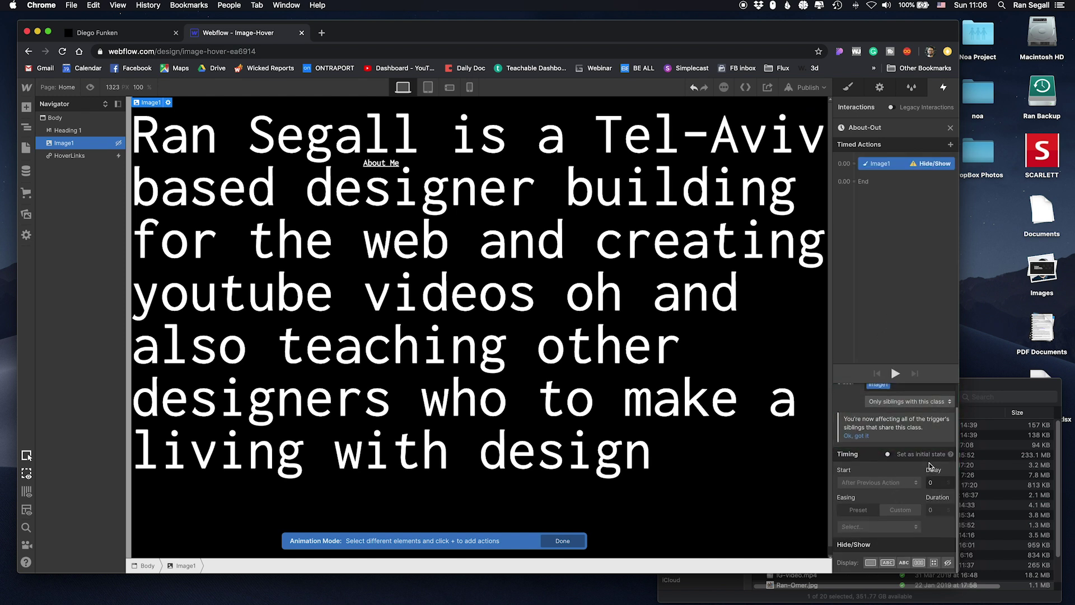
left_click(949, 563)
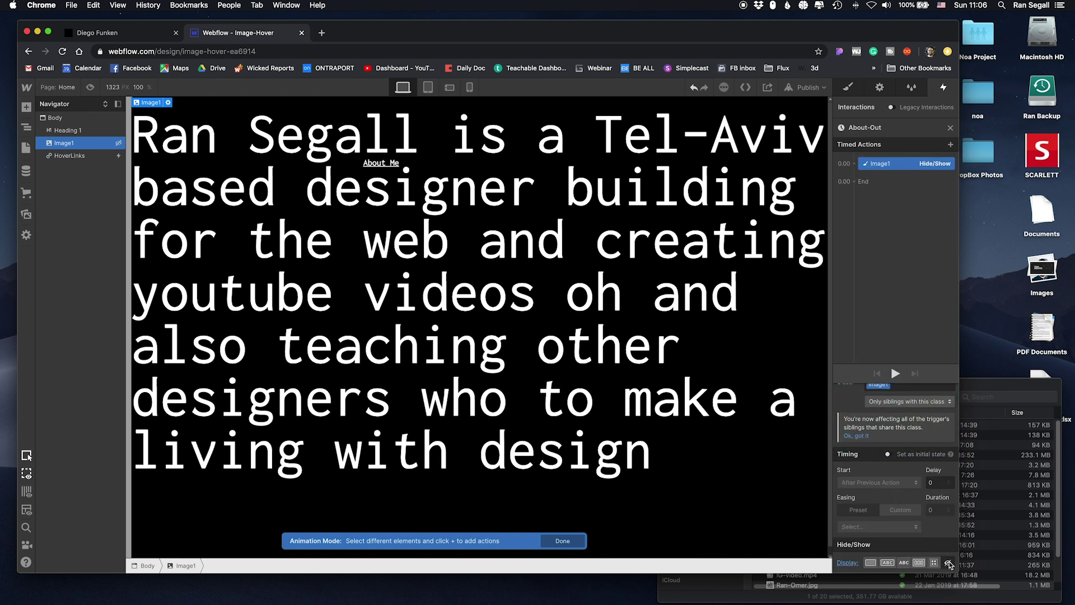
- Preview the page and test that hovering About Me reveals the Image1 photo
left_click(91, 87)
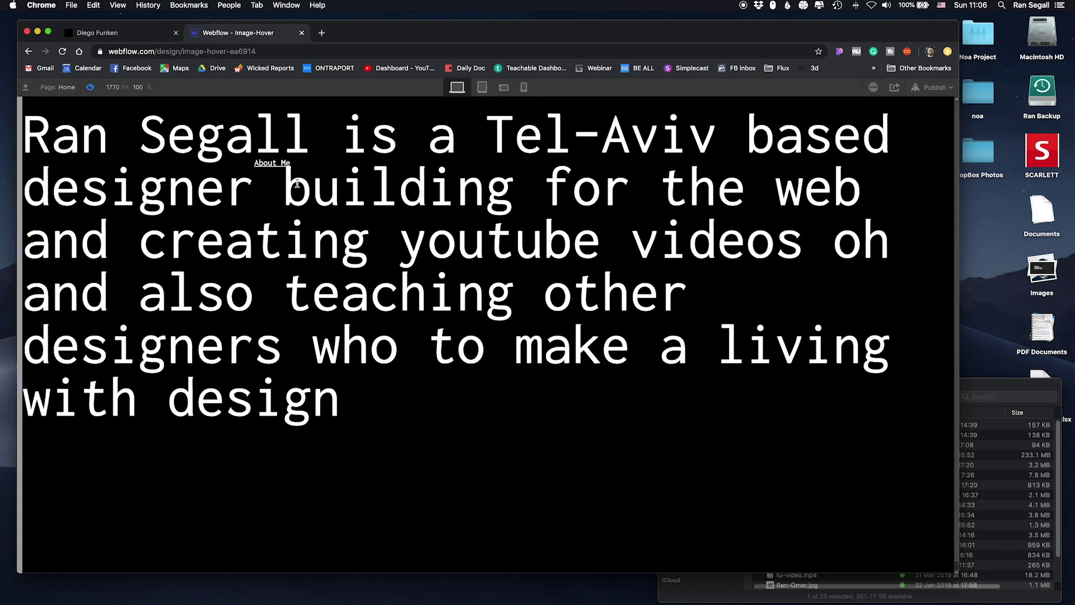
mouse_move(269, 165)
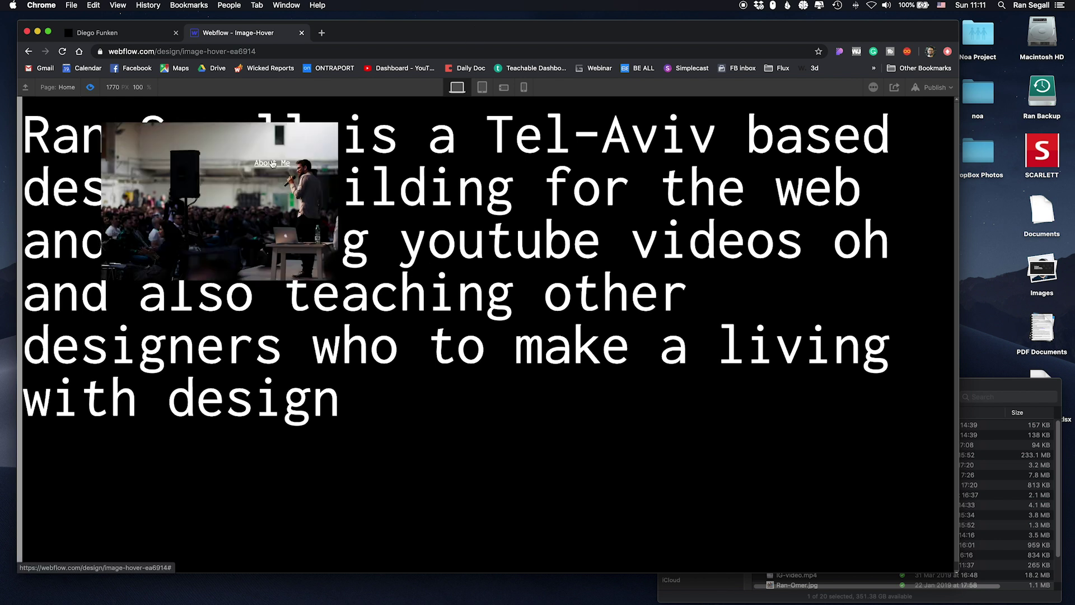
- Return to the diegofunken.com tab and view the 05.POINTLESS hover video preview
left_click(155, 35)
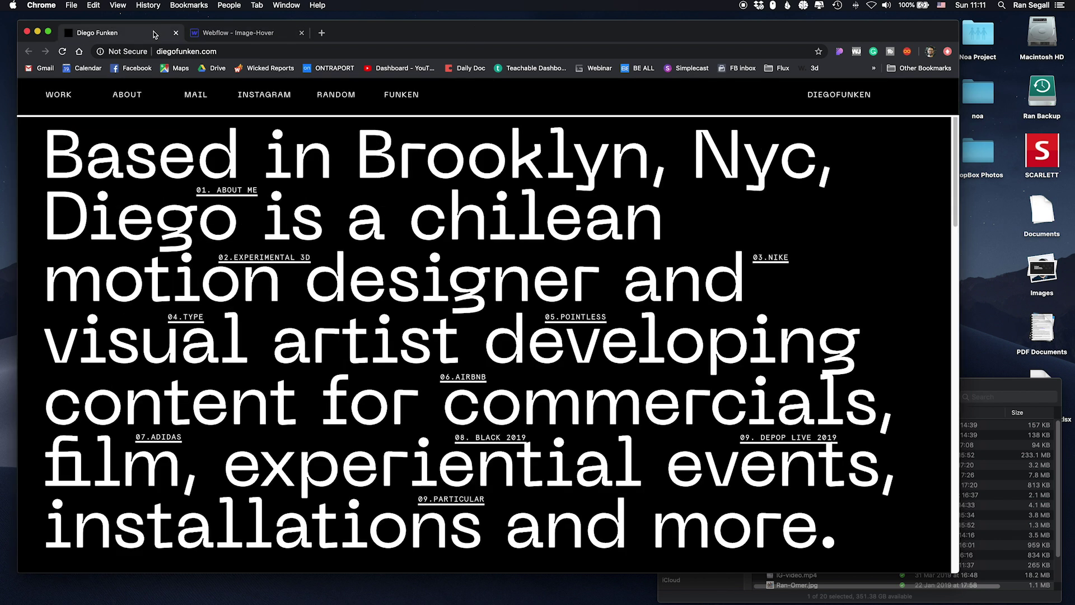
mouse_move(573, 324)
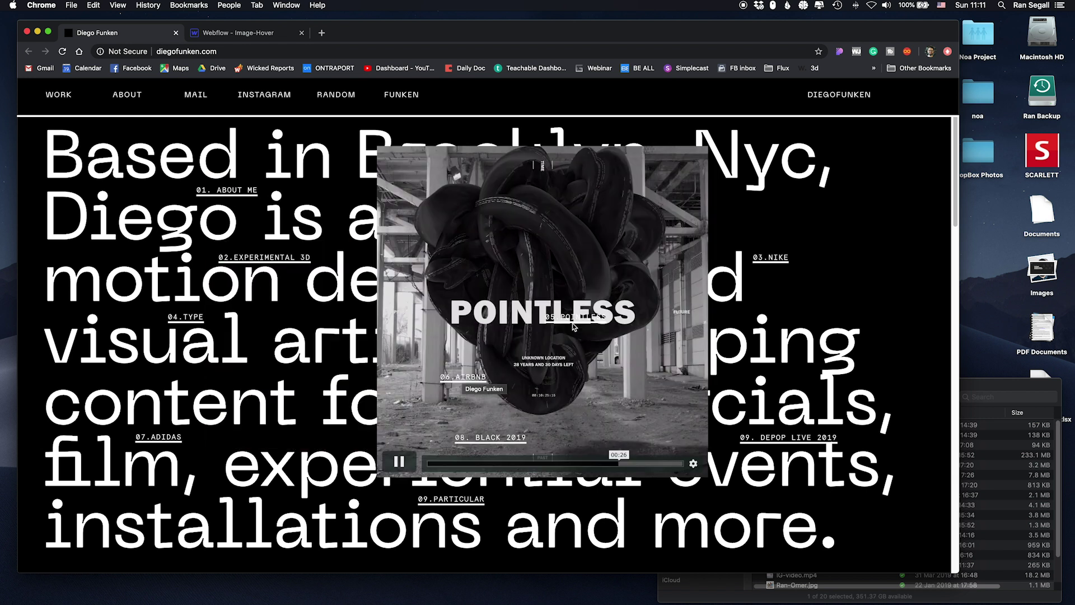